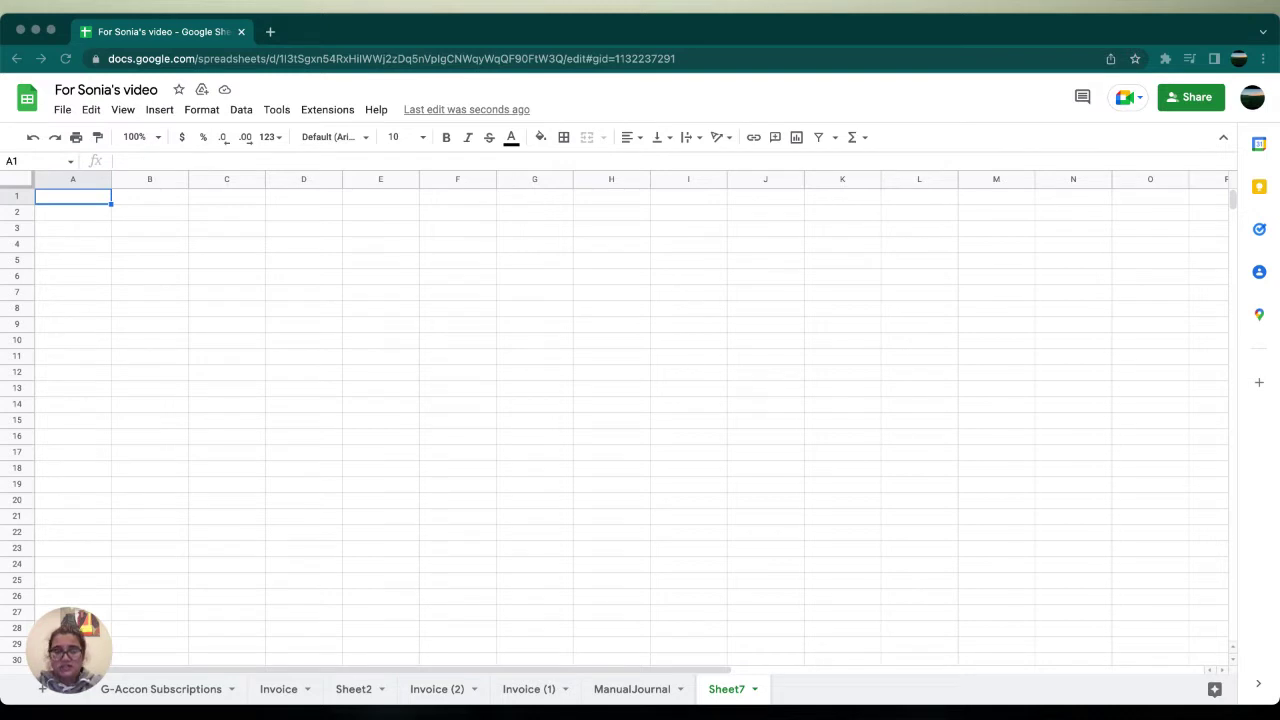
Start a new accounting report design in G-Accon for XERO and choose Bank Transactions as the source table
left_click(338, 110)
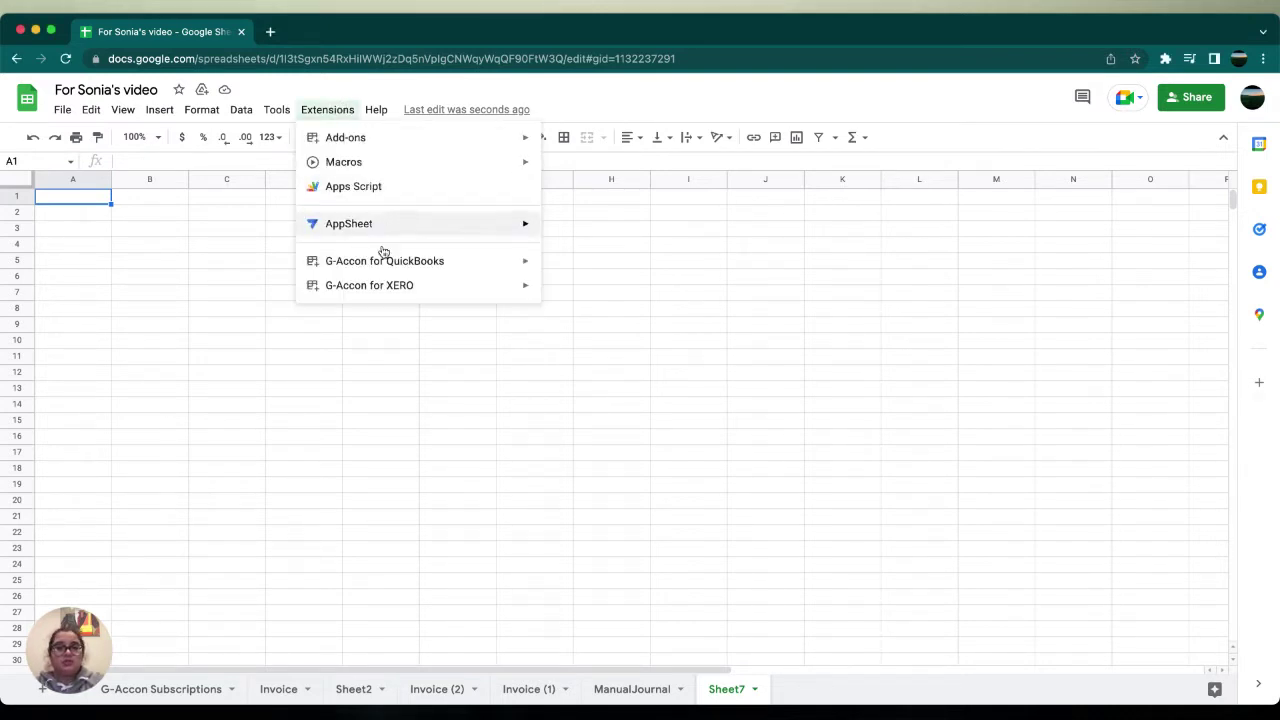
mouse_move(390, 289)
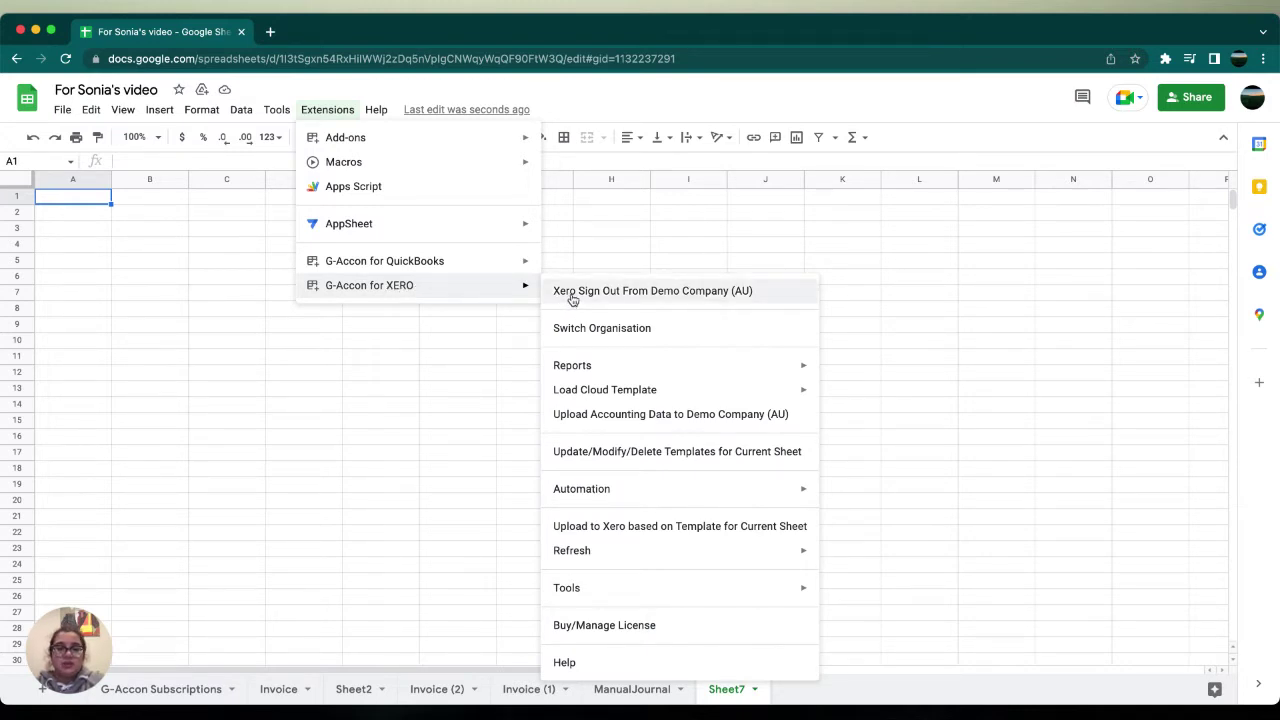
mouse_move(571, 371)
mouse_move(846, 372)
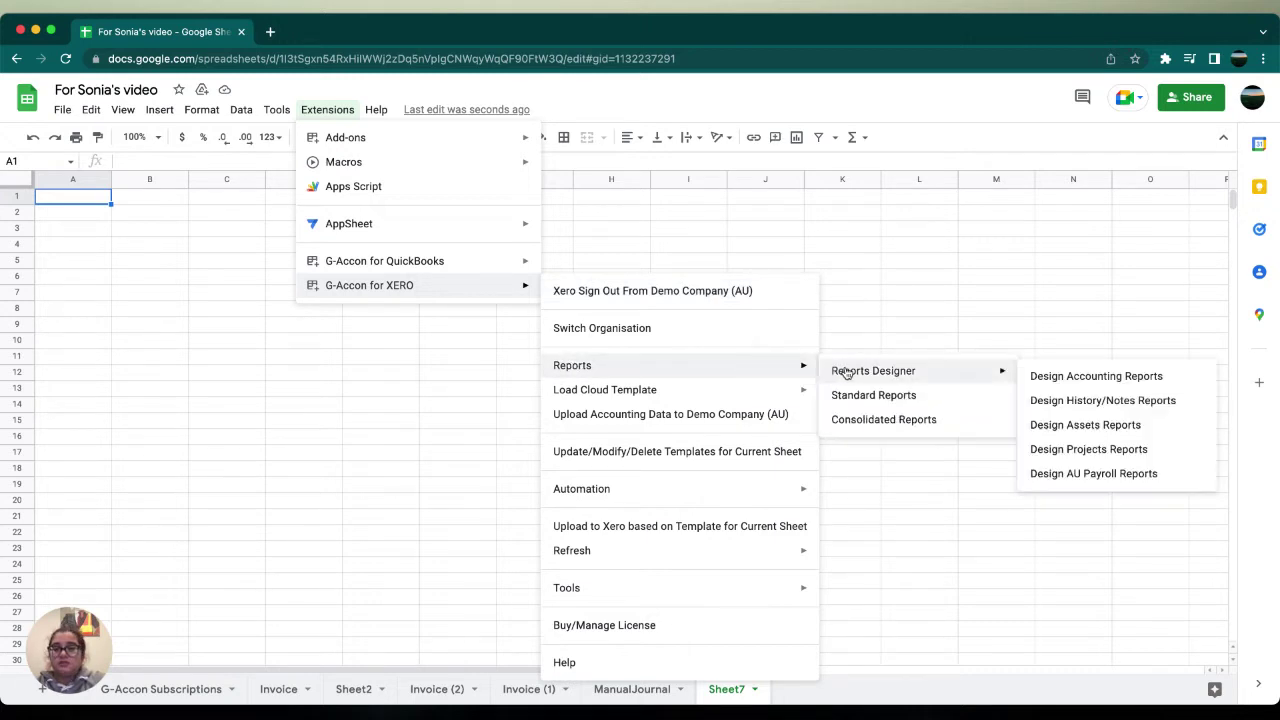
left_click(1040, 378)
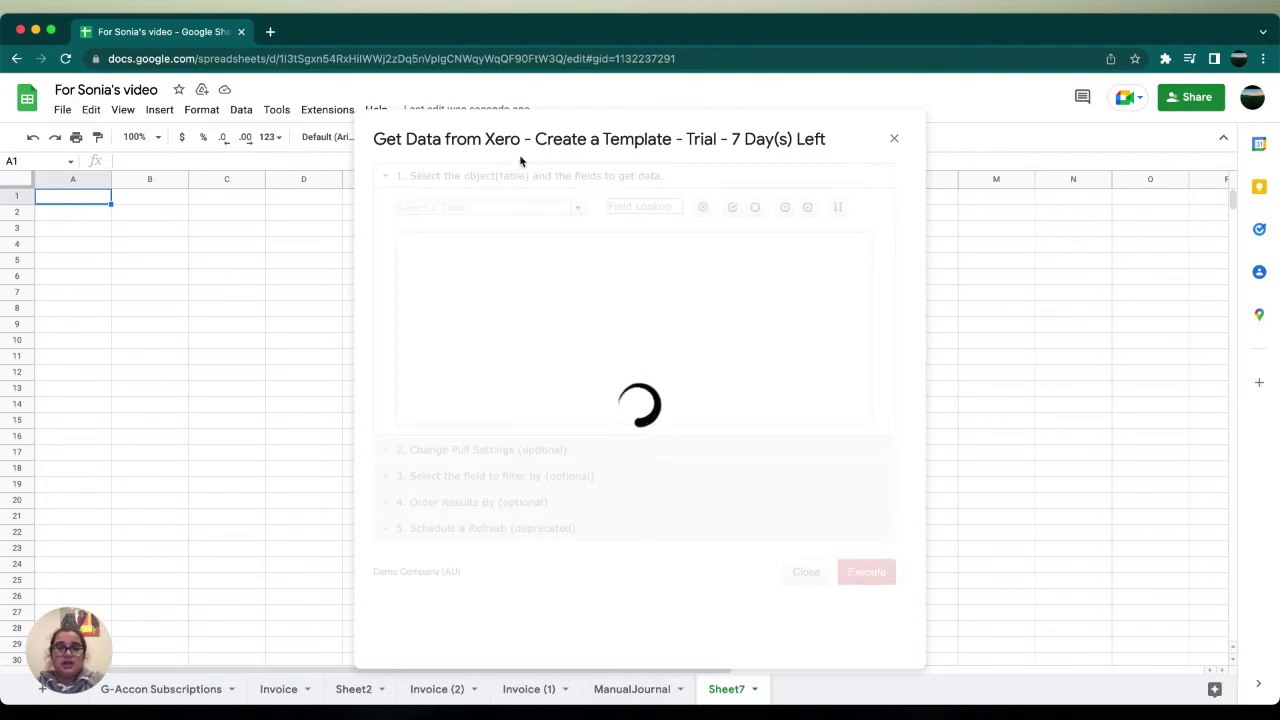
left_click(577, 207)
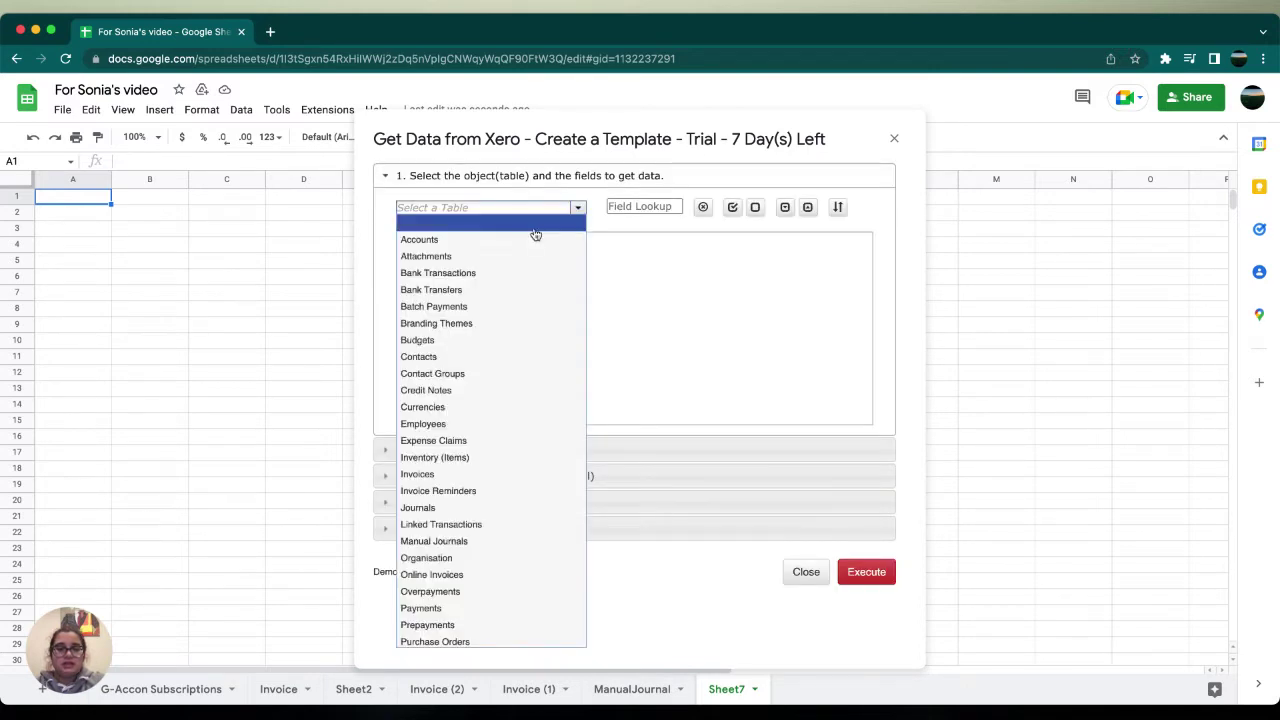
left_click(482, 273)
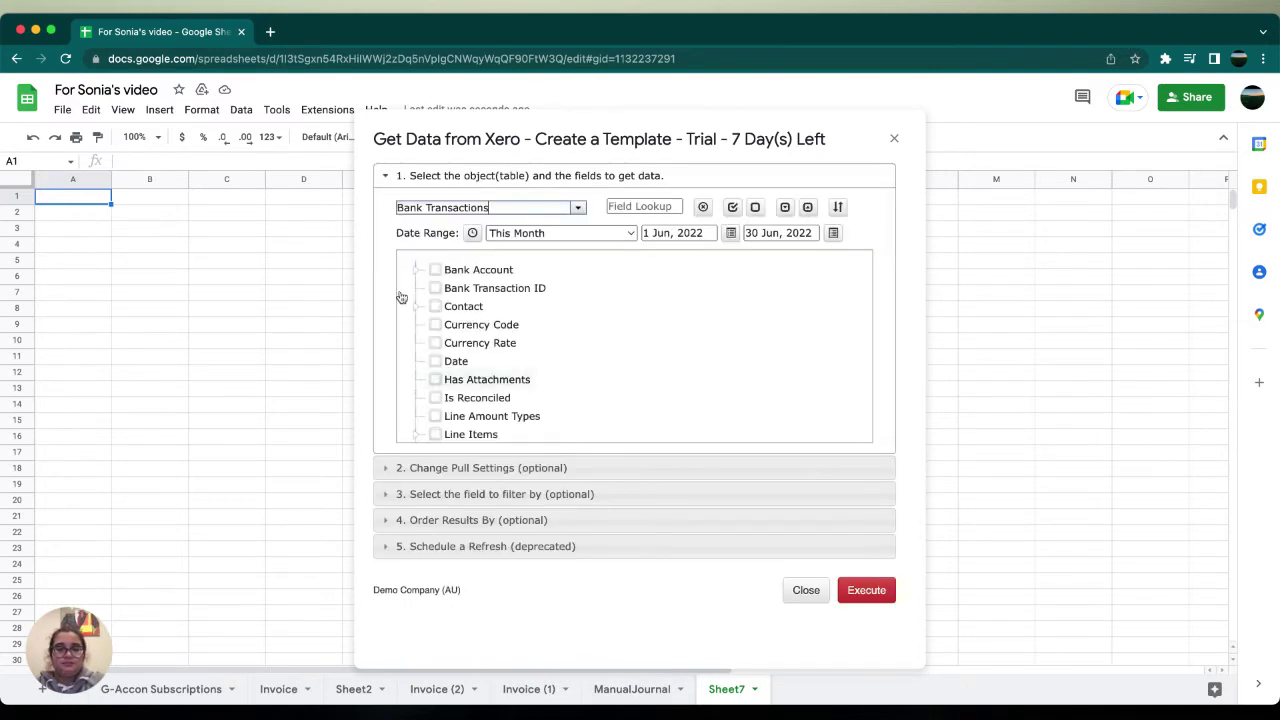
left_click_drag(397, 232, 862, 242)
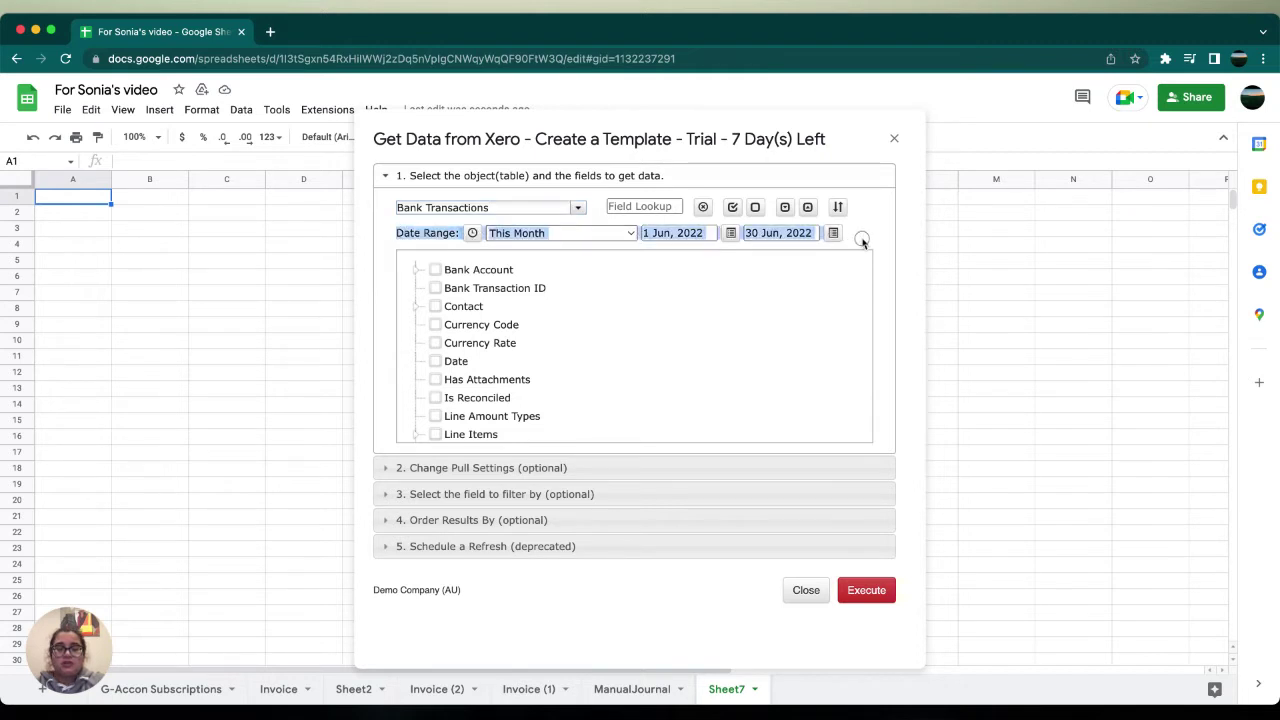
left_click(863, 242)
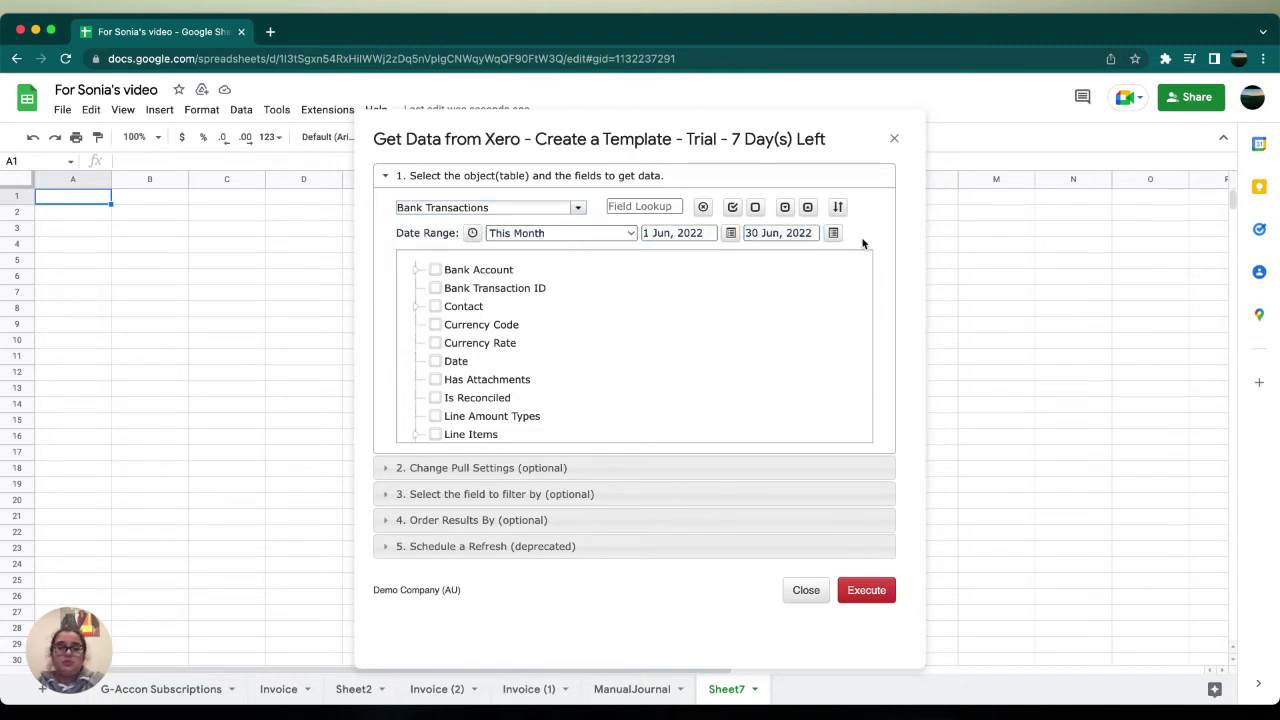
Include the Bank Account fields Bank Account Number, Bank Account Type and Code in the report template
left_click(418, 272)
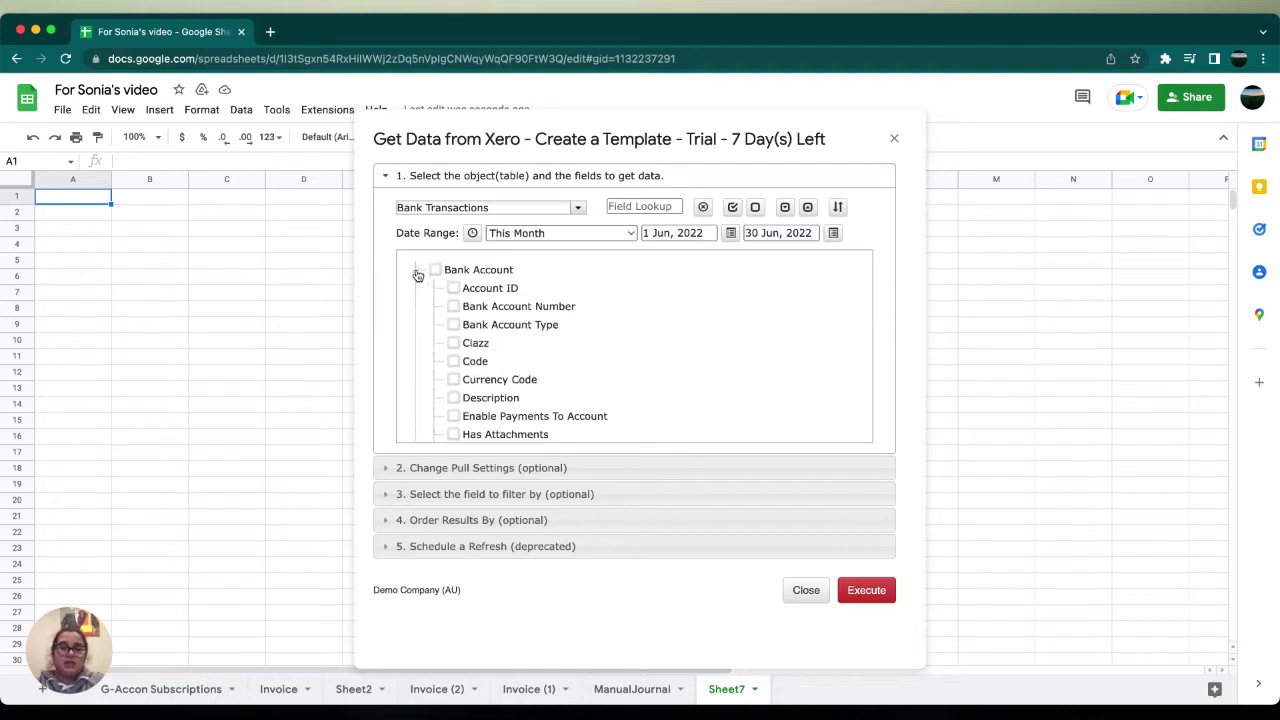
left_click(455, 309)
left_click(454, 326)
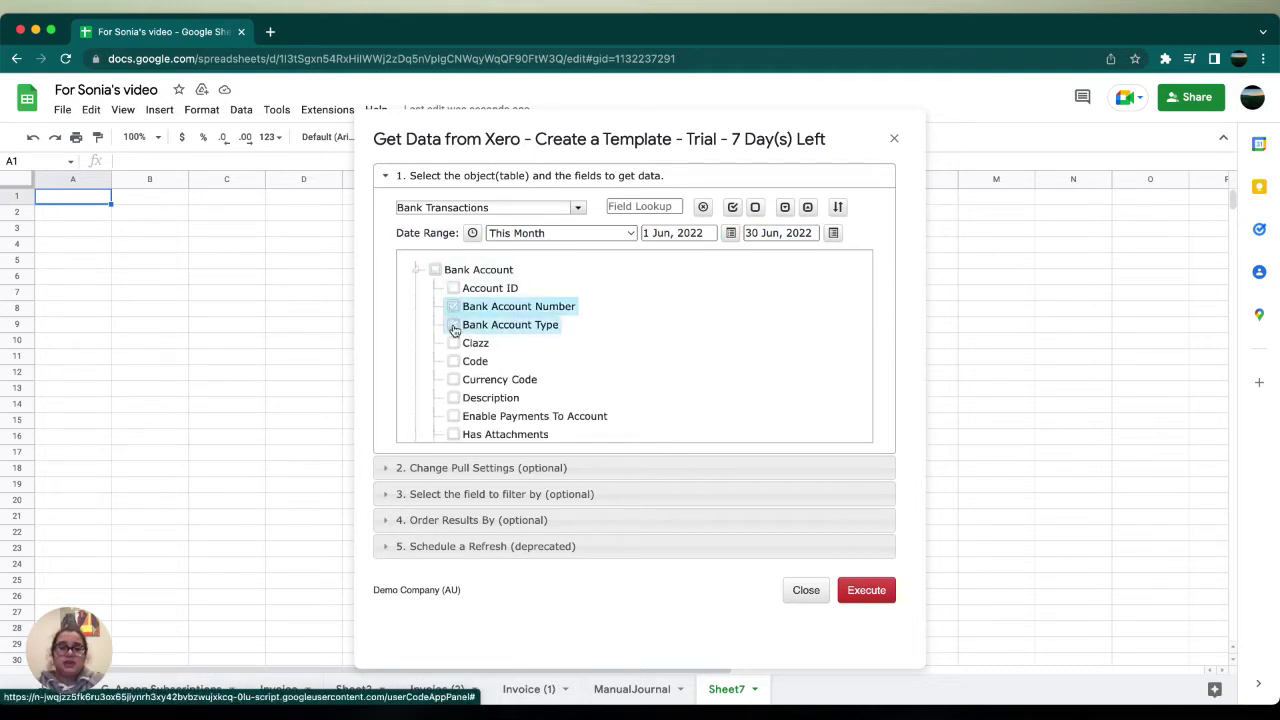
left_click(475, 363)
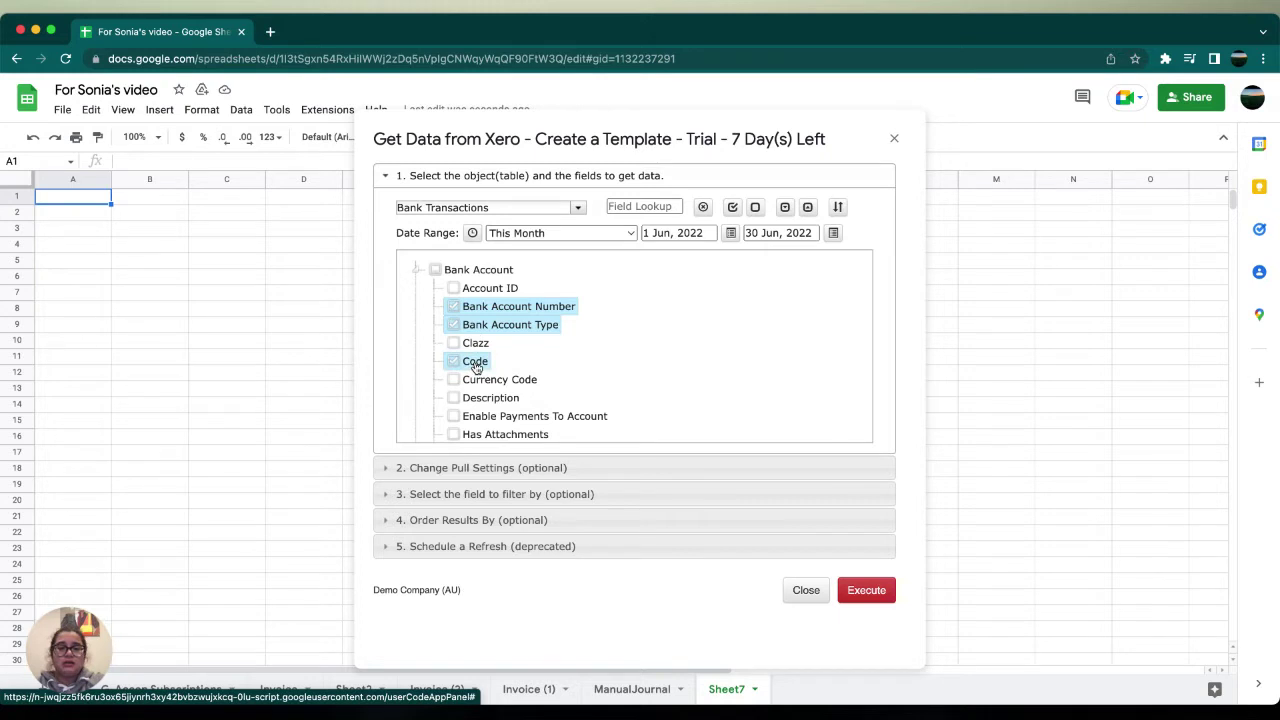
Add the contact's Name field and the transaction Date field to the report template
scroll(475, 365, "down", 5)
scroll(477, 330, "down", 4)
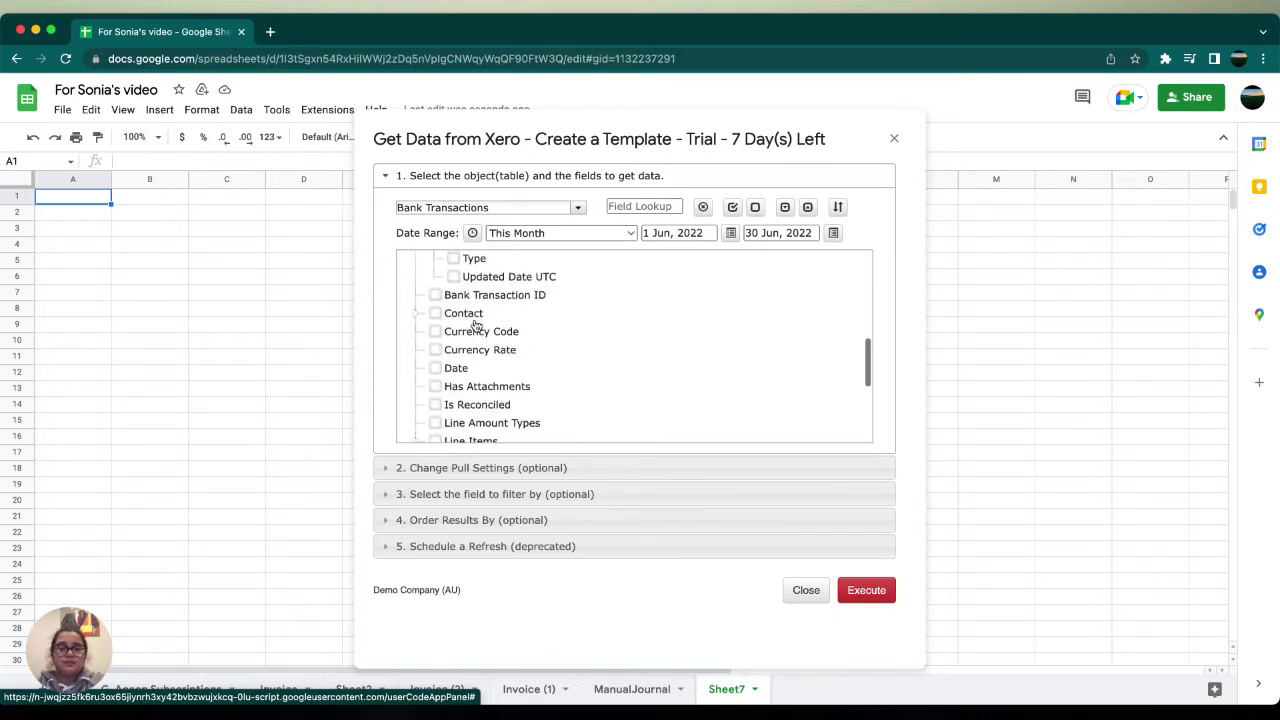
left_click(418, 313)
scroll(520, 380, "down", 3)
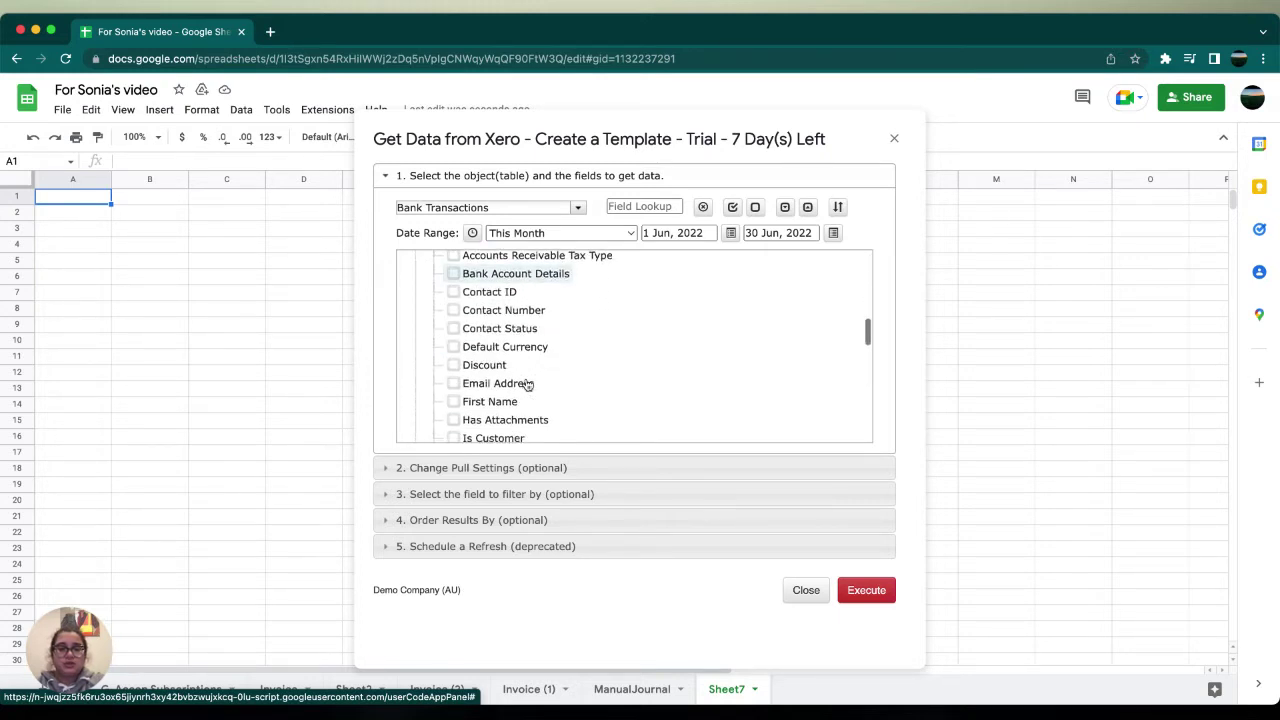
scroll(527, 385, "down", 2)
left_click(477, 404)
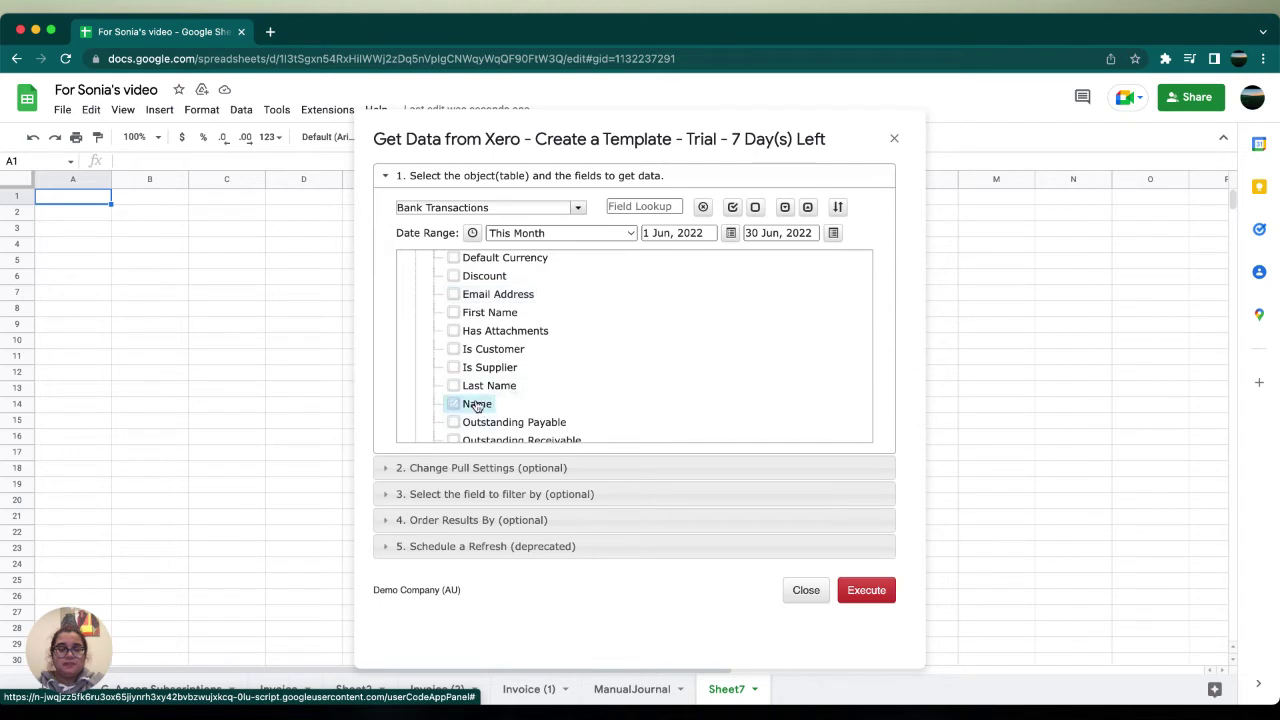
scroll(477, 406, "down", 5)
left_click(476, 410)
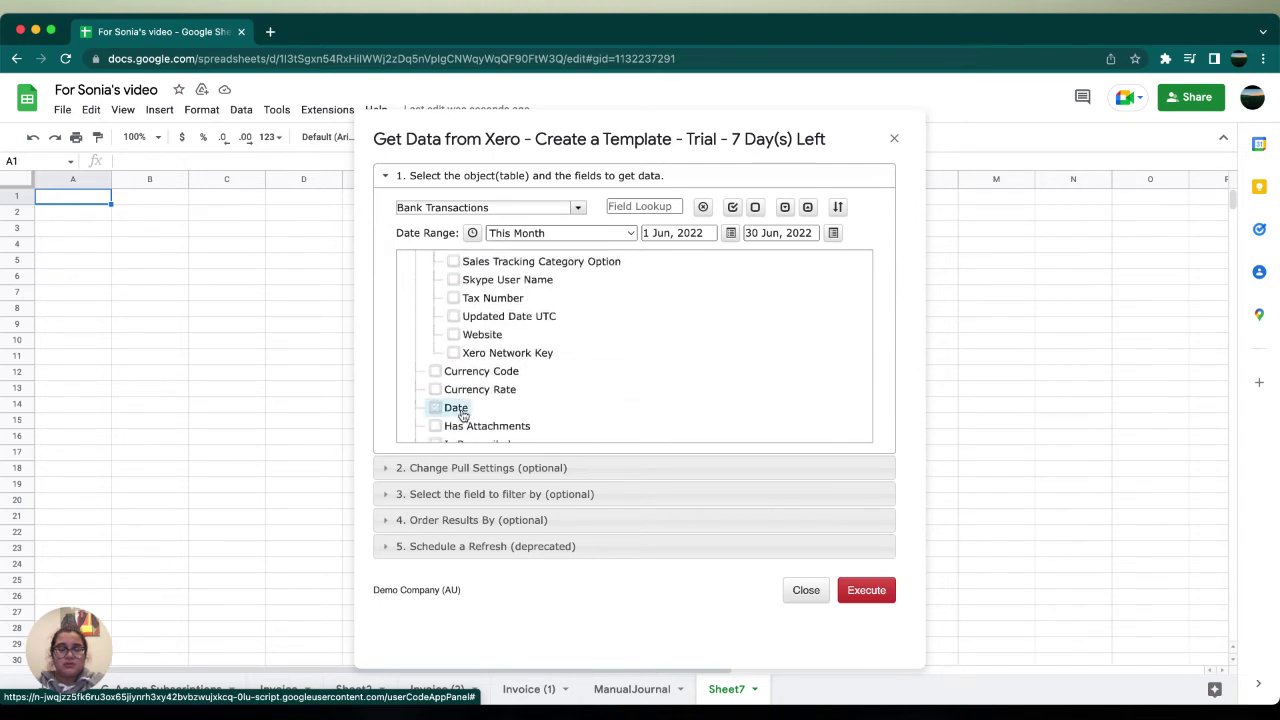
Add the Line Items fields Account Code, Description, Quantity, Tracking and Unit Amount to the template
scroll(477, 414, "down", 3)
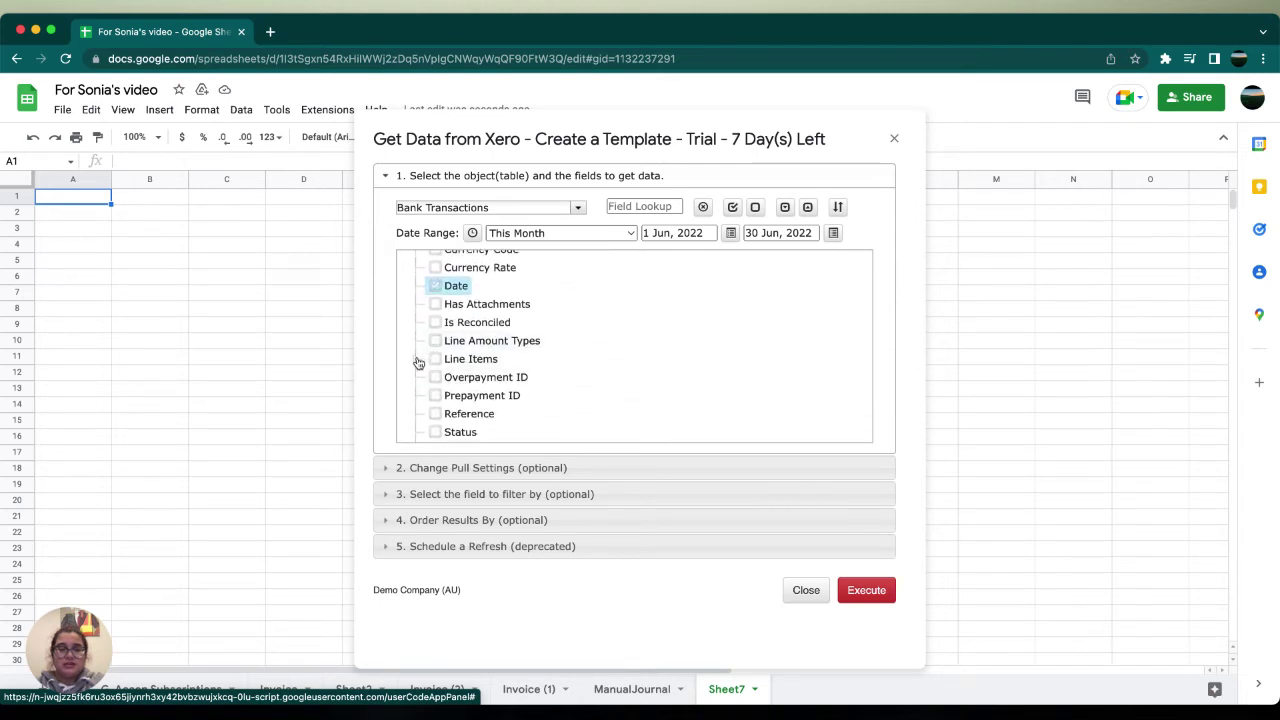
left_click(418, 360)
left_click(452, 377)
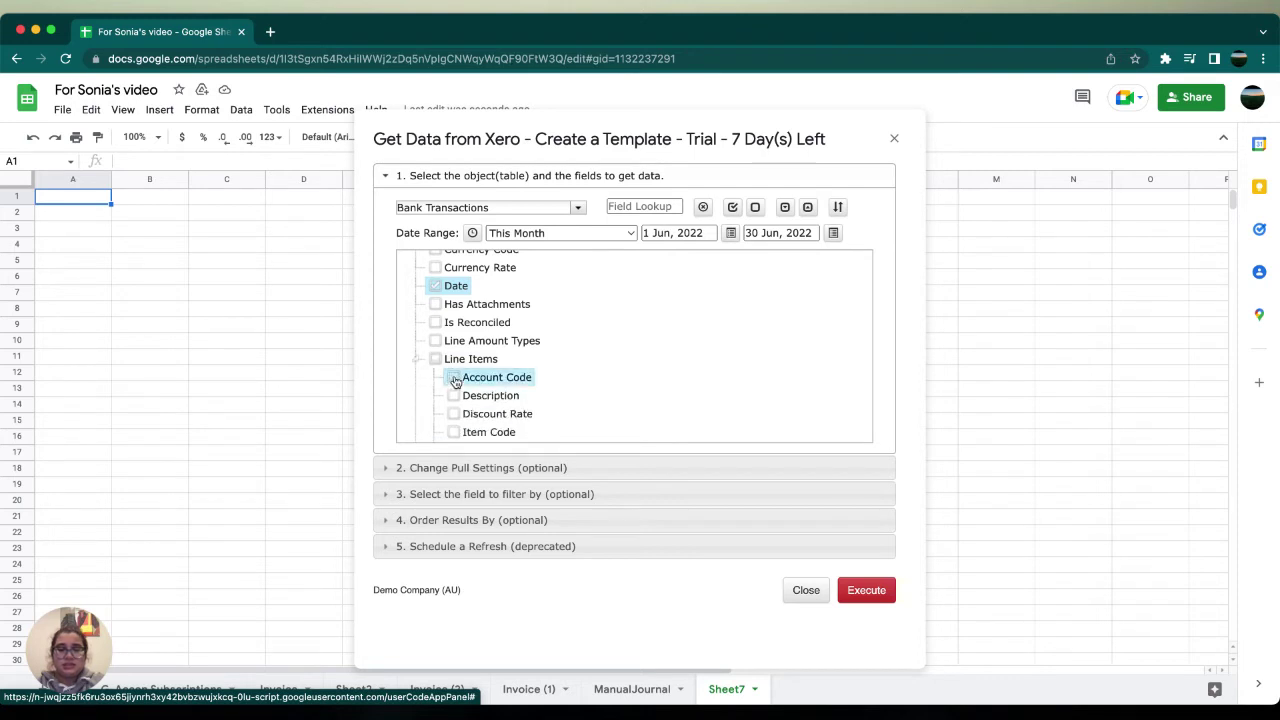
left_click(455, 396)
scroll(457, 398, "down", 2)
left_click(455, 396)
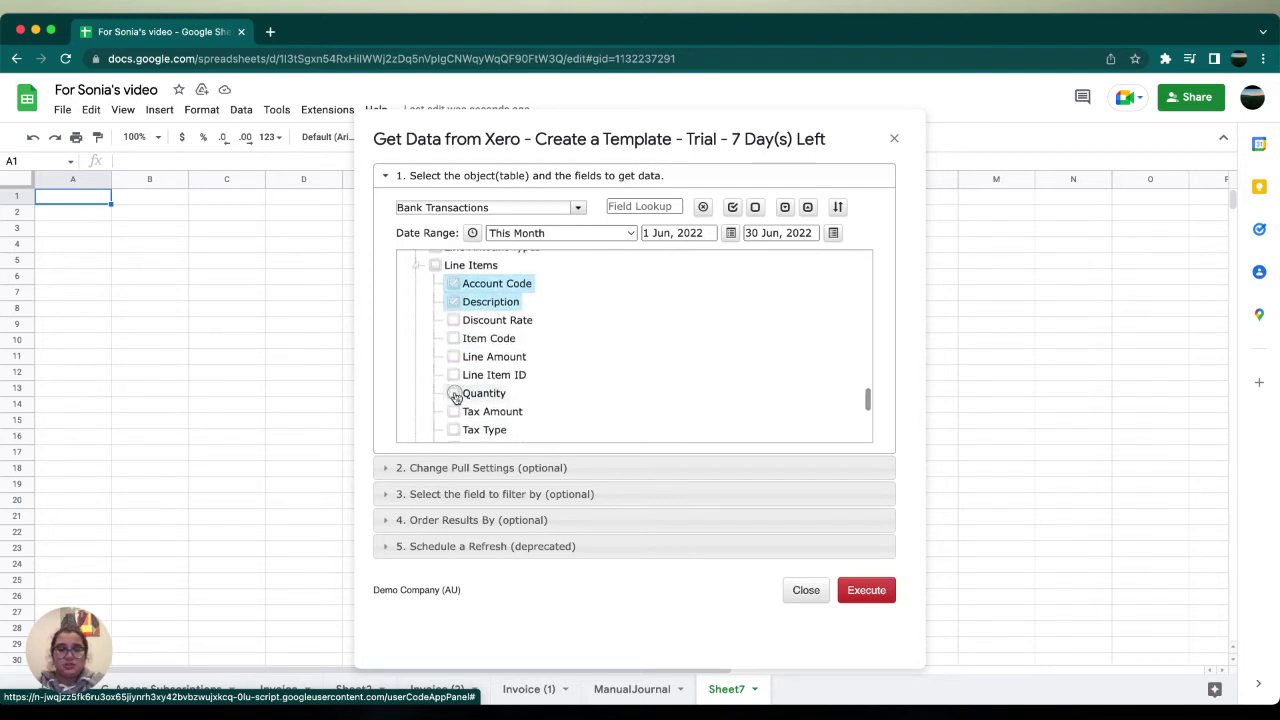
scroll(456, 398, "down", 2)
scroll(455, 398, "down", 2)
left_click(453, 323)
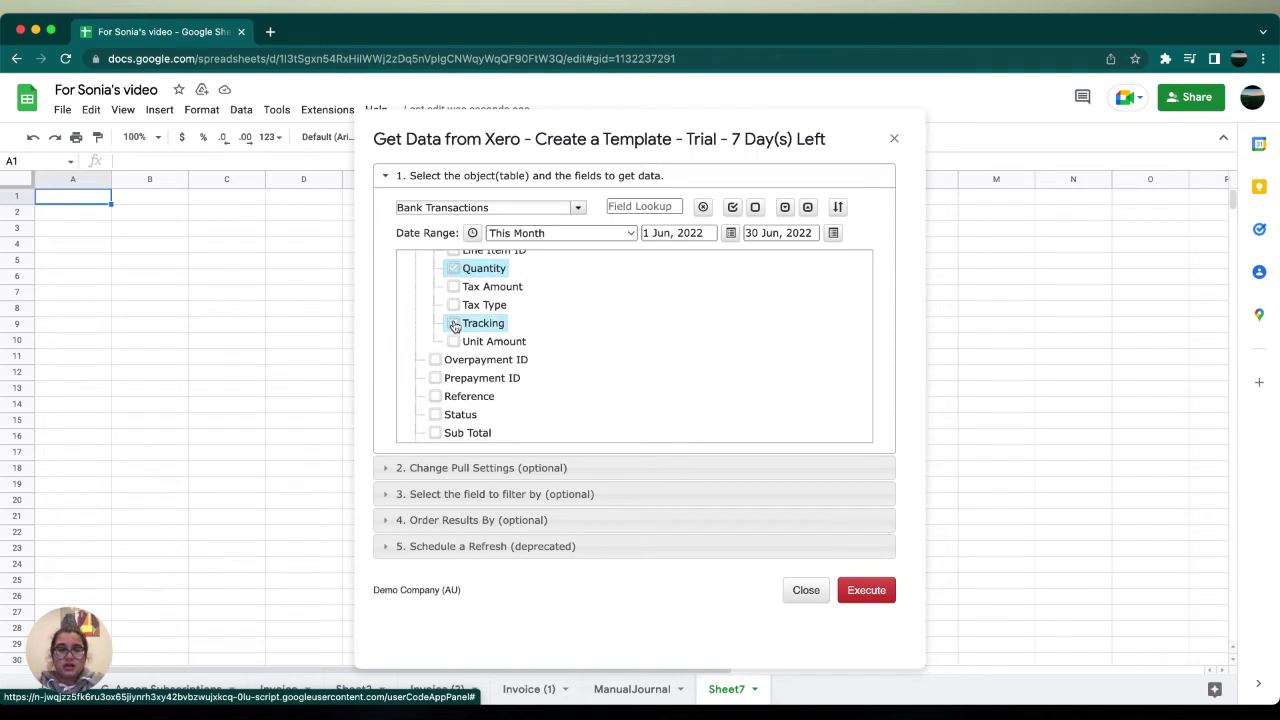
left_click(455, 343)
Add the transaction-level fields Reference, Status and Type to the template
scroll(452, 340, "down", 2)
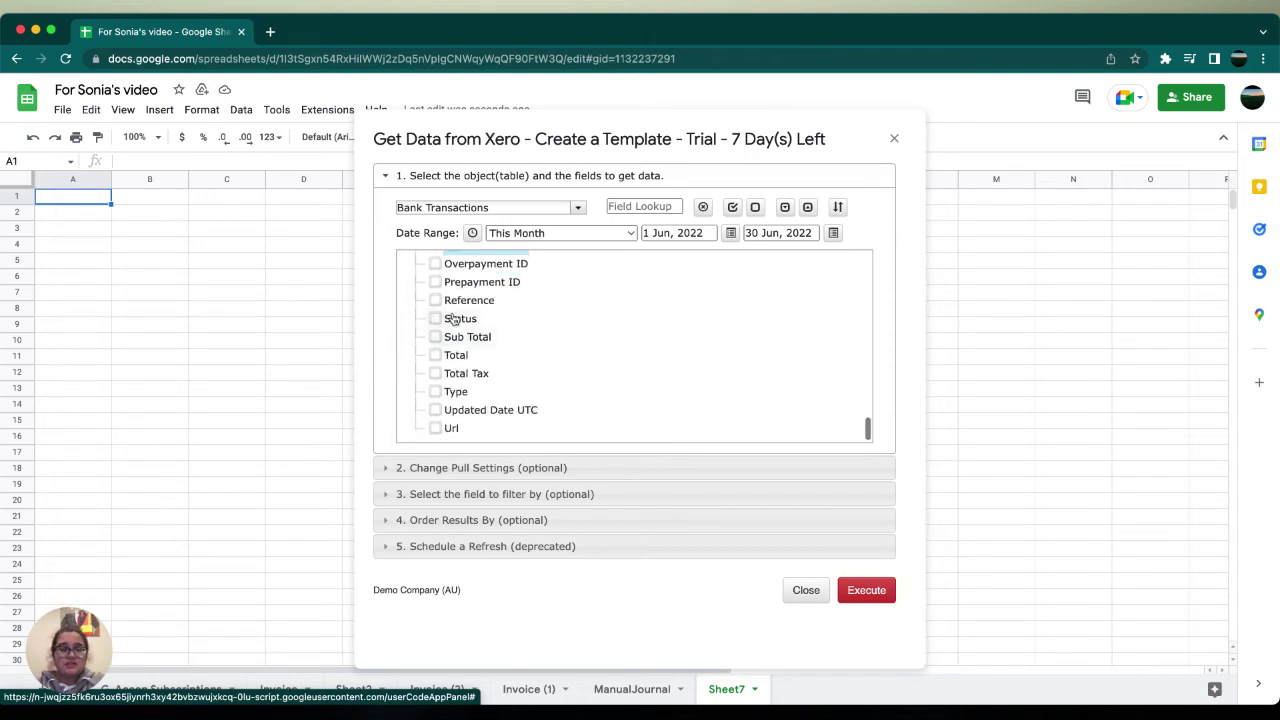
left_click(435, 304)
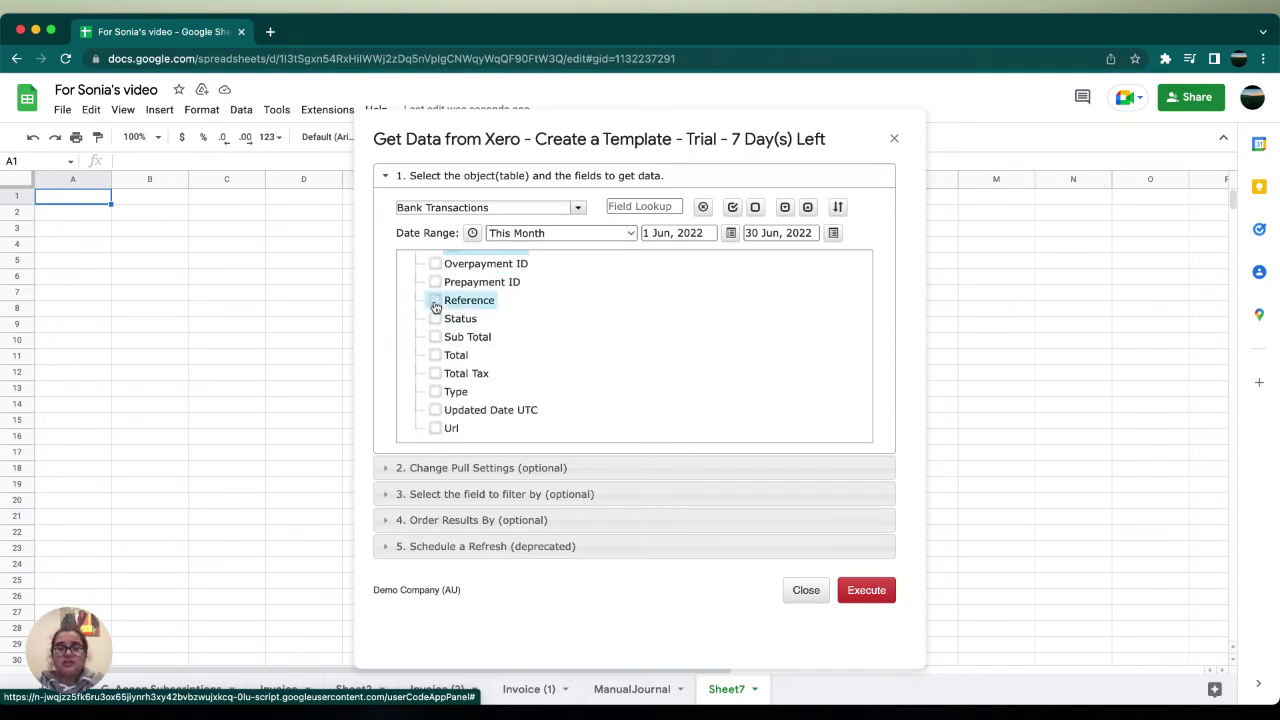
left_click(435, 320)
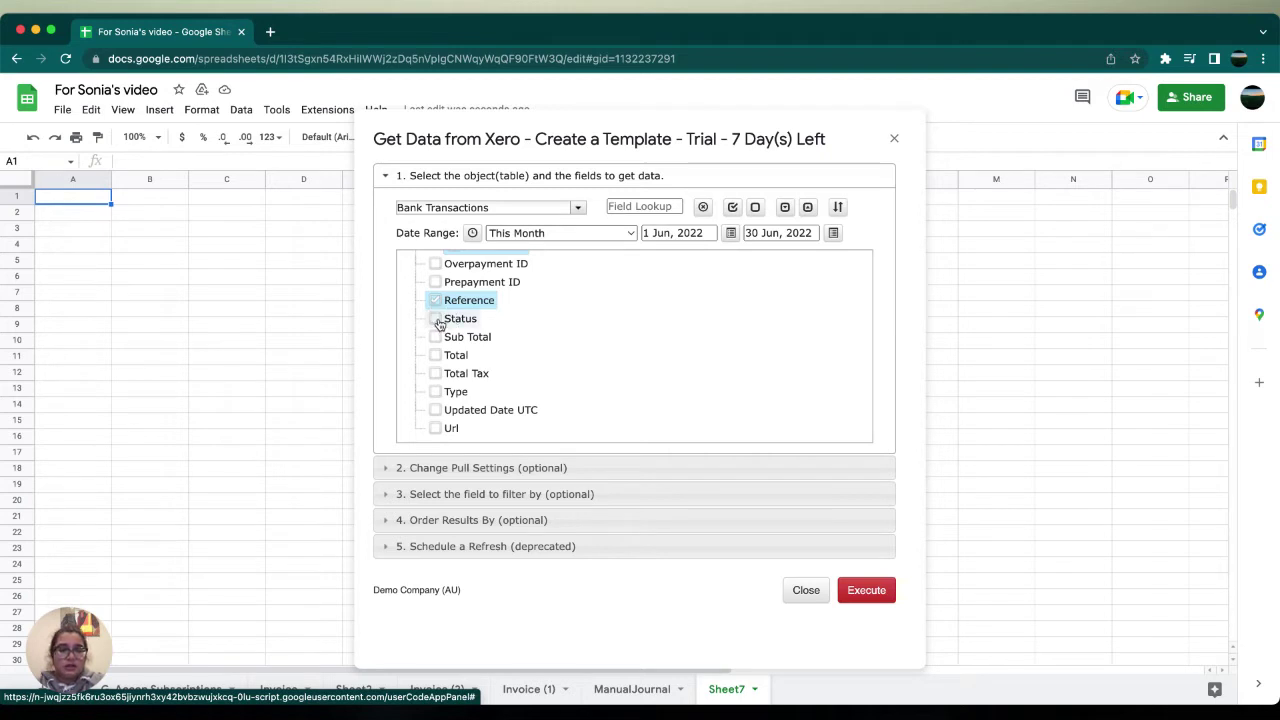
left_click(436, 393)
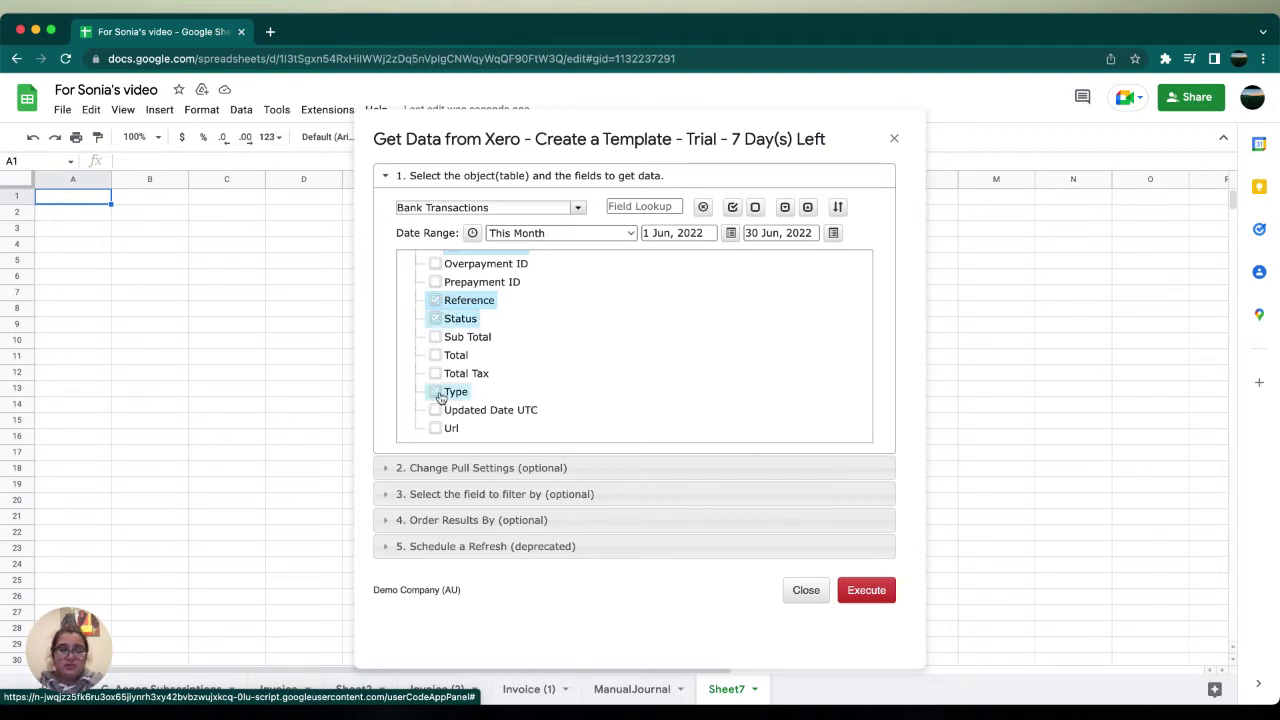
Review the optional pull, filter, ordering and refresh settings, and execute the bank transactions template with its defaults
left_click(527, 470)
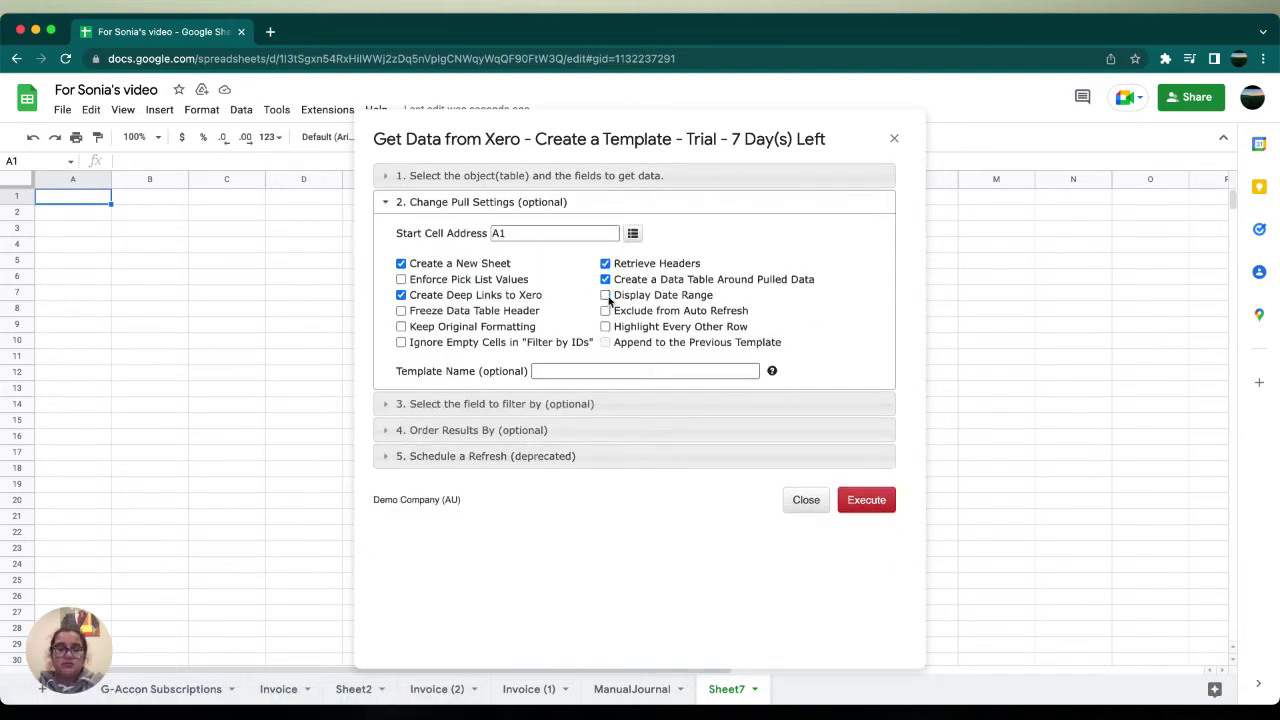
left_click(567, 403)
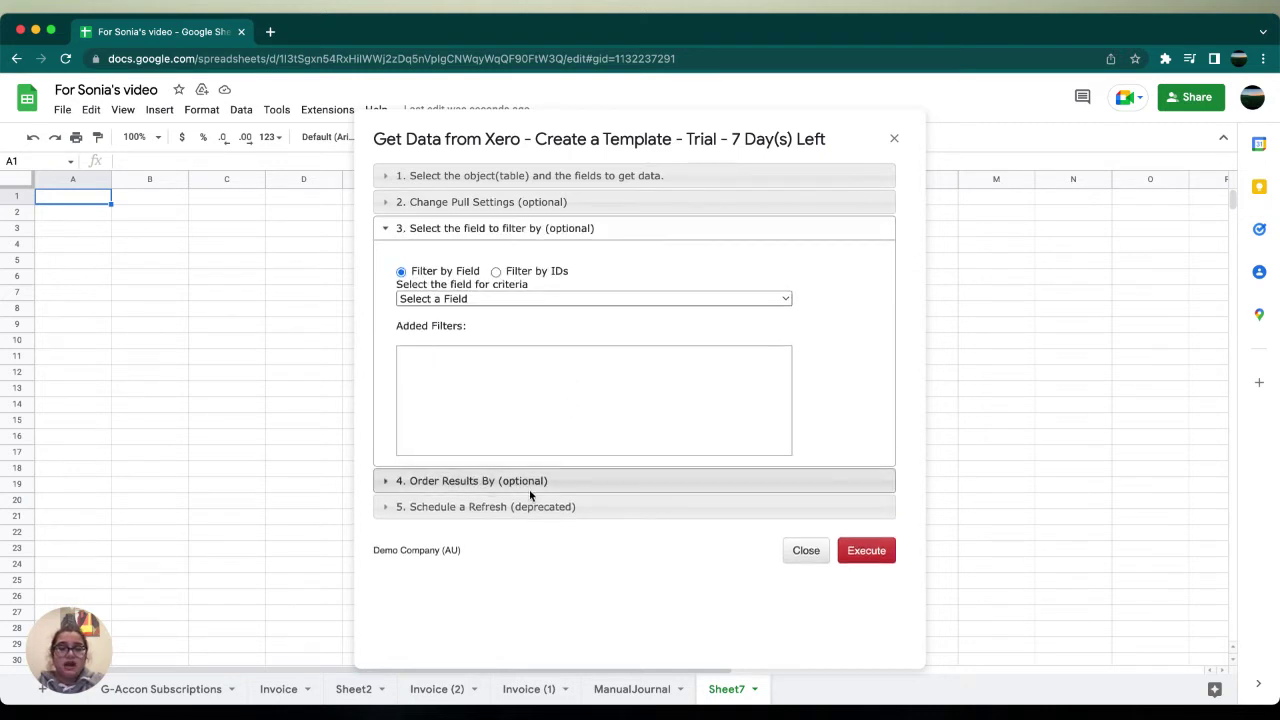
left_click(533, 488)
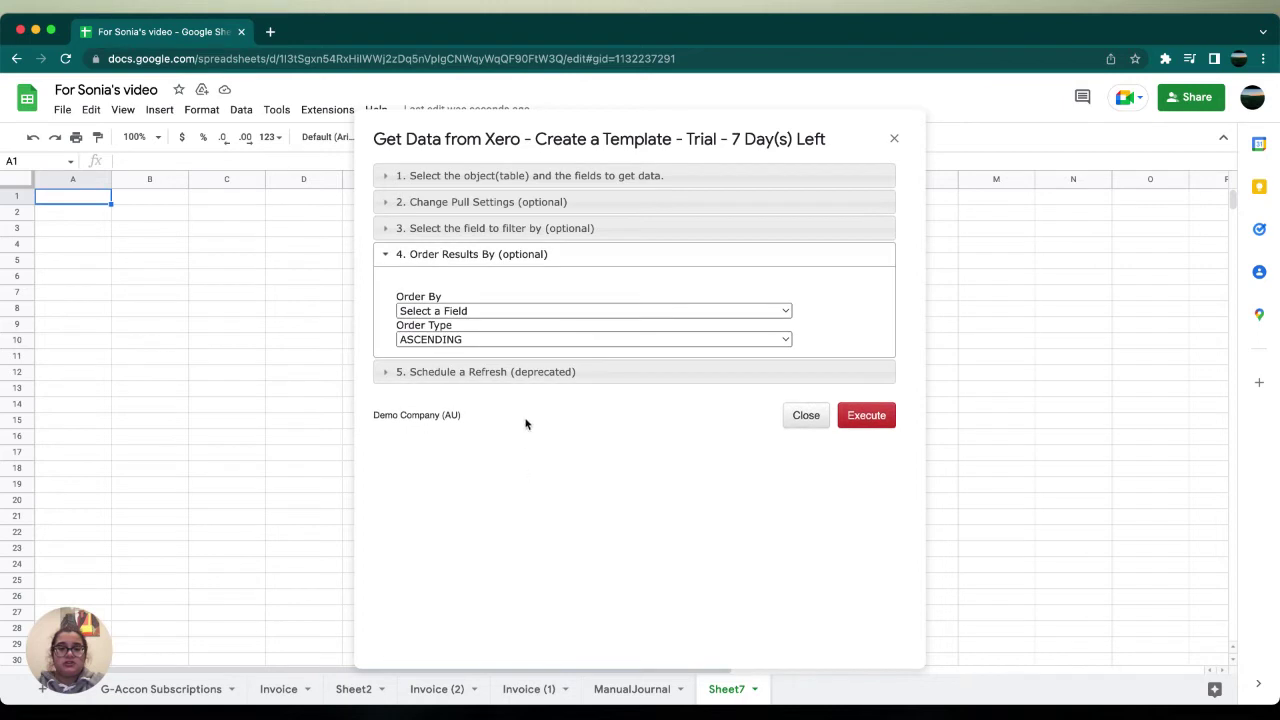
left_click(513, 375)
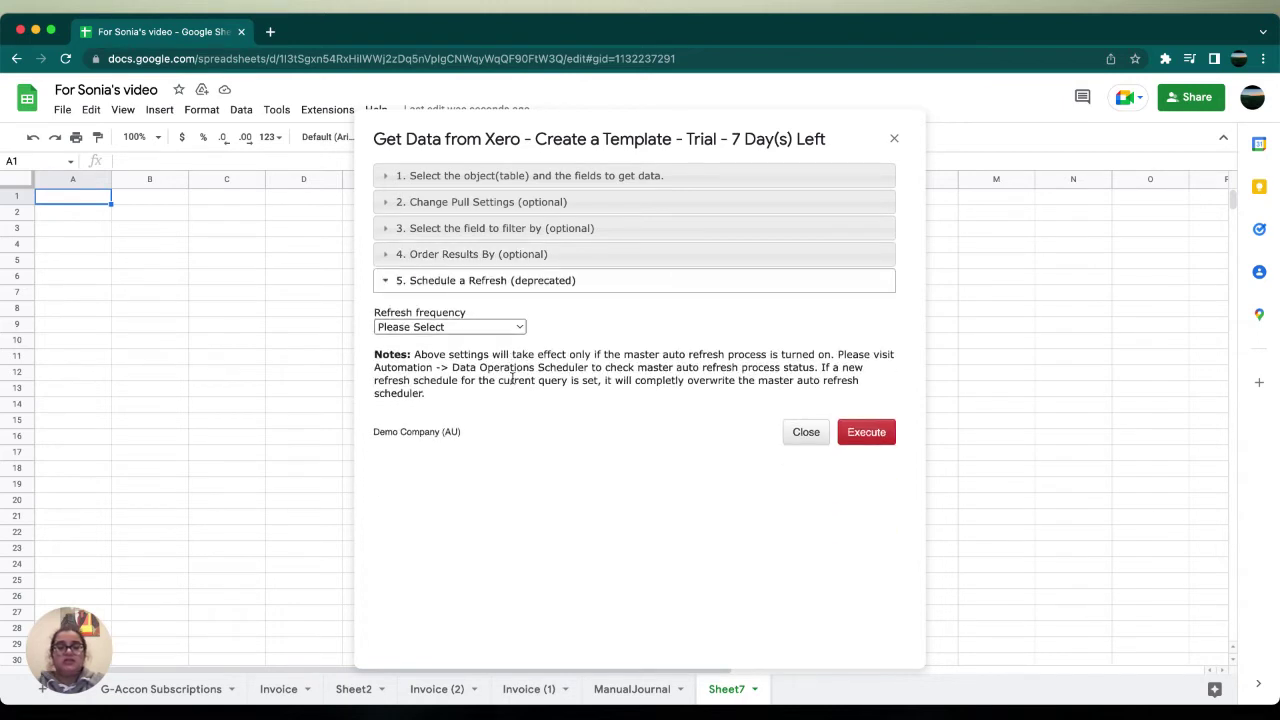
left_click(866, 432)
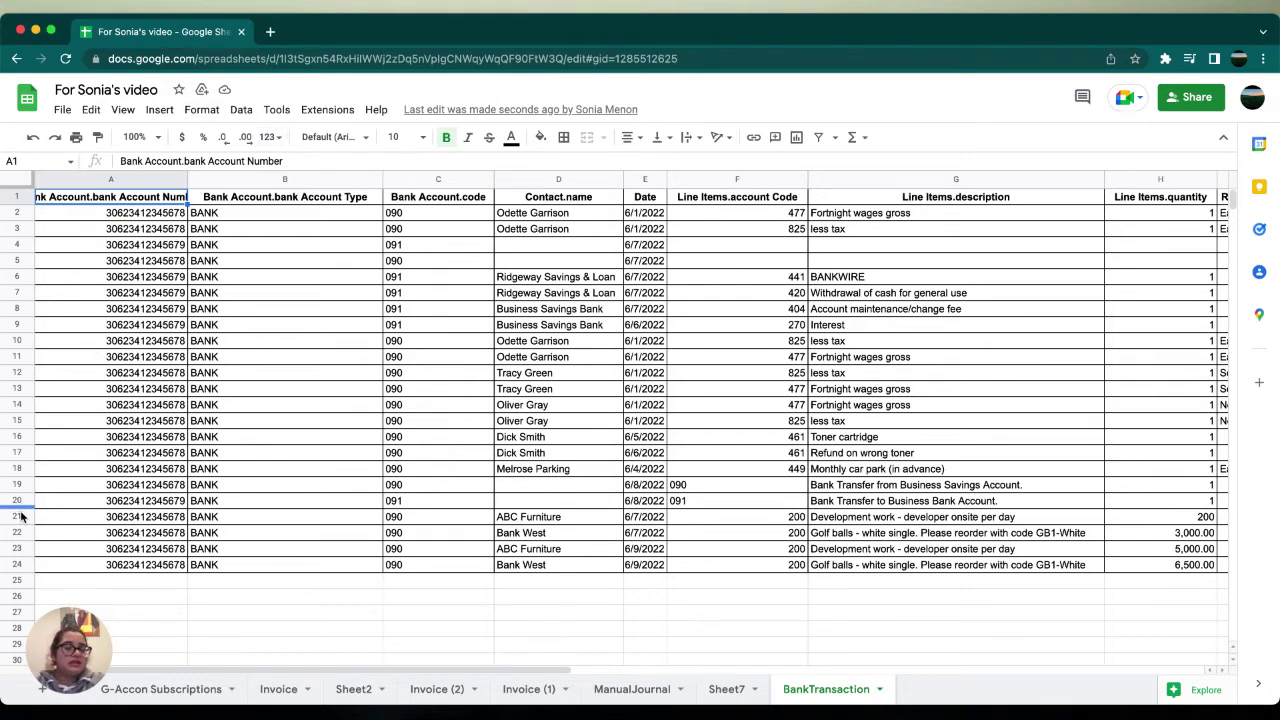
Copy the ABC Furniture and Bank West transactions in rows 21 and 22 over rows 2 and 3
left_click_drag(21, 517, 24, 532)
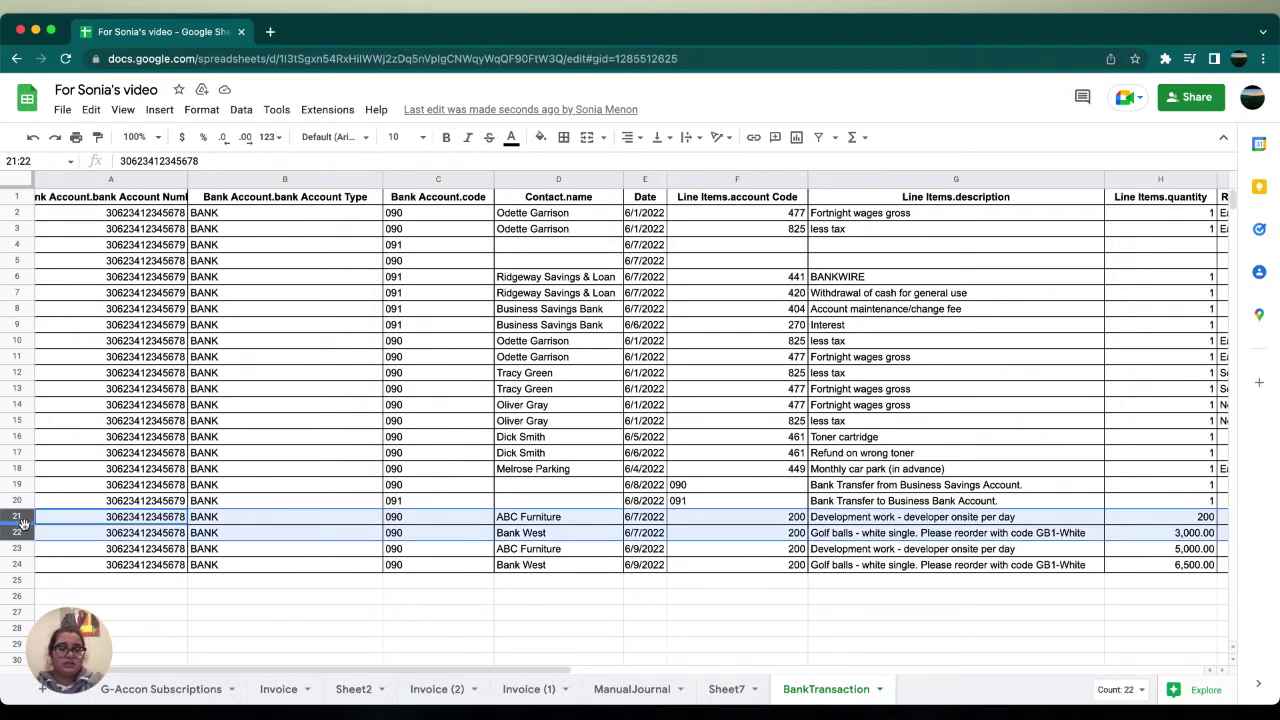
key("super+c")
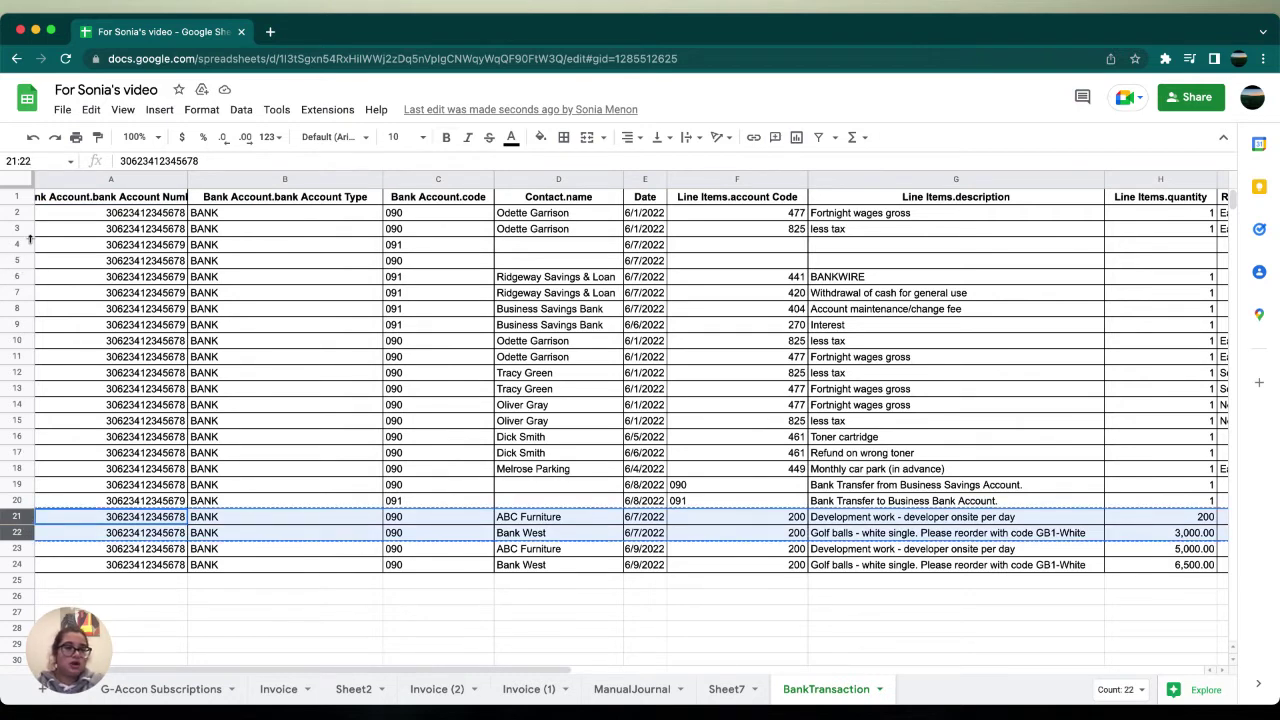
left_click_drag(28, 215, 30, 231)
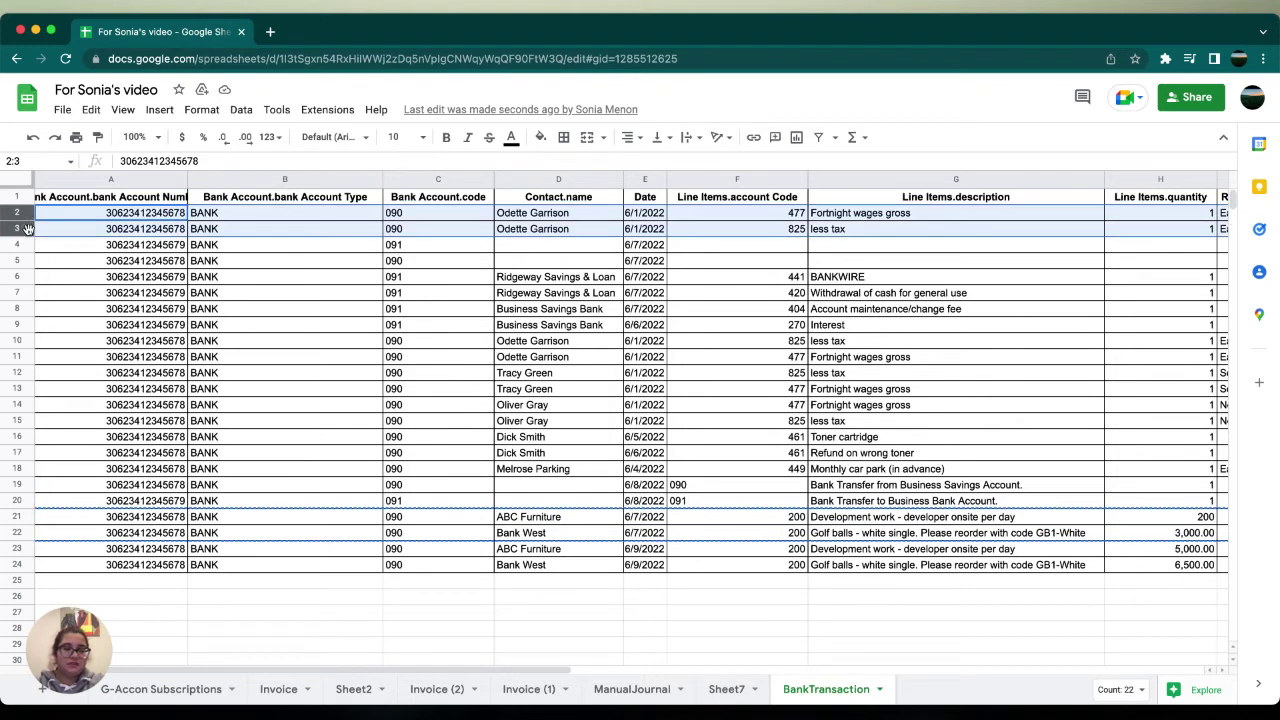
key("super+v")
Clear the contents of rows 4 to 25 in the BankTransaction sheet
left_click(36, 244)
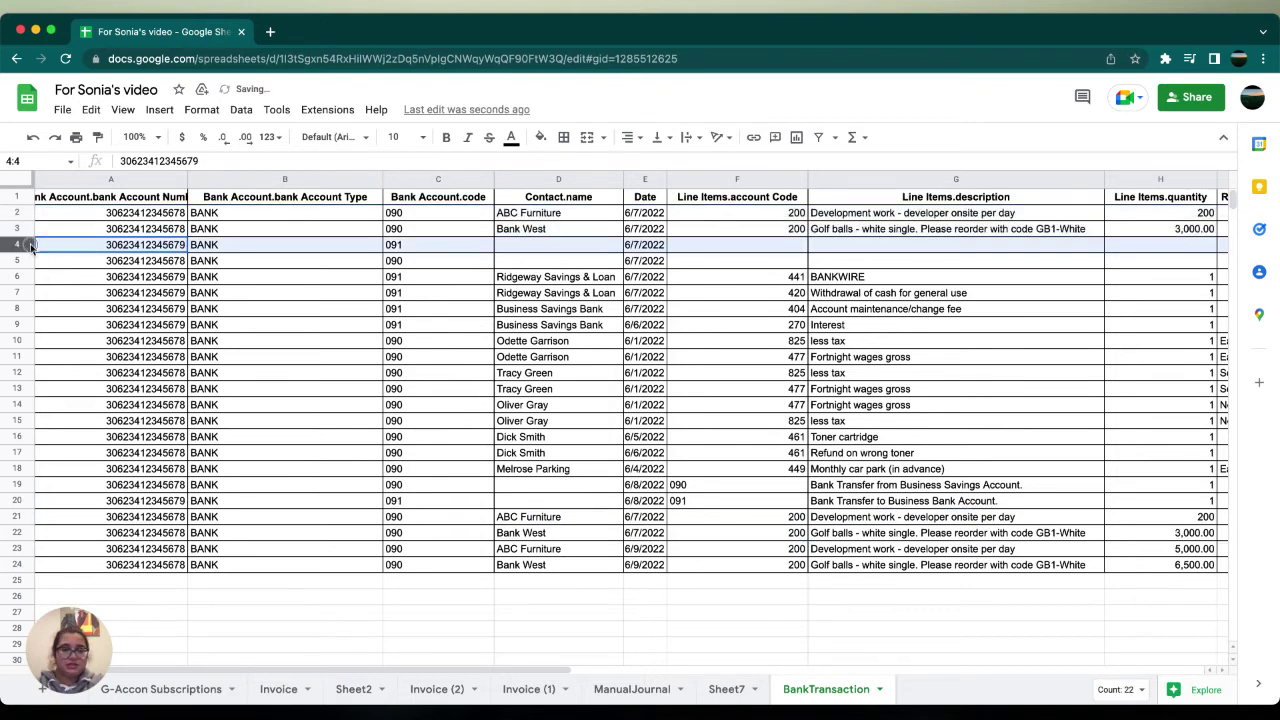
left_click_drag(36, 244, 274, 578)
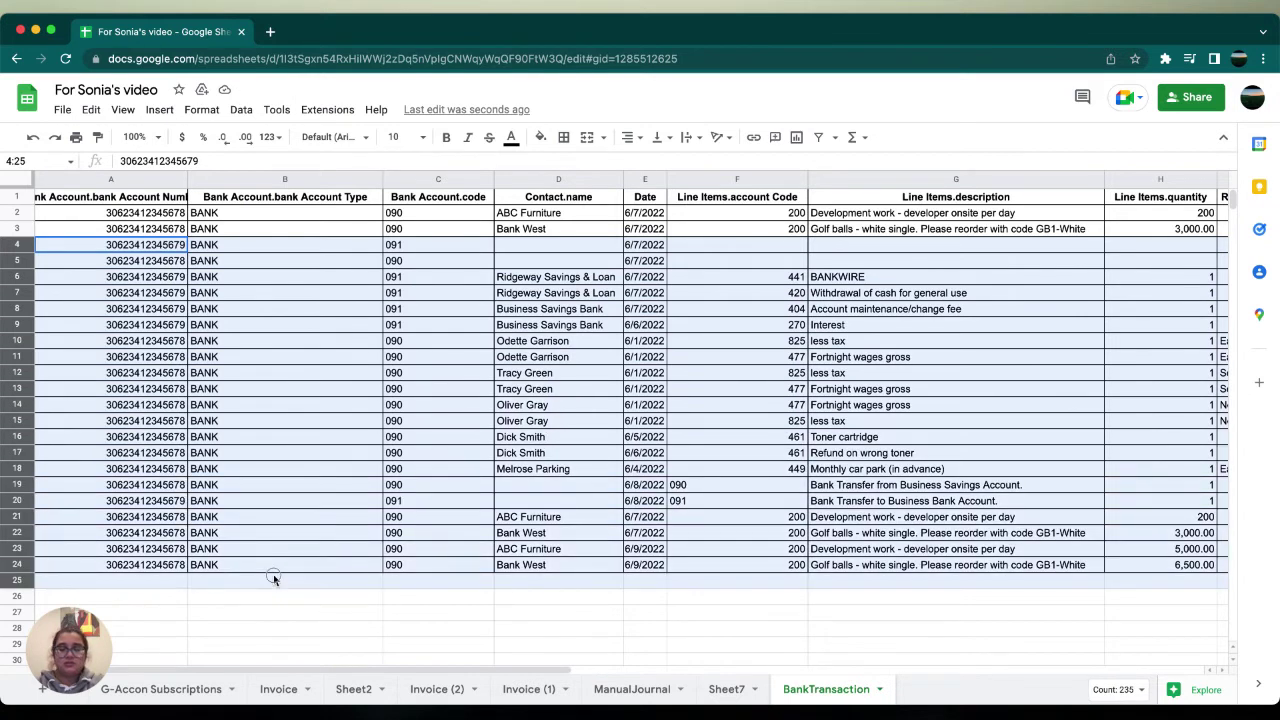
key("Delete")
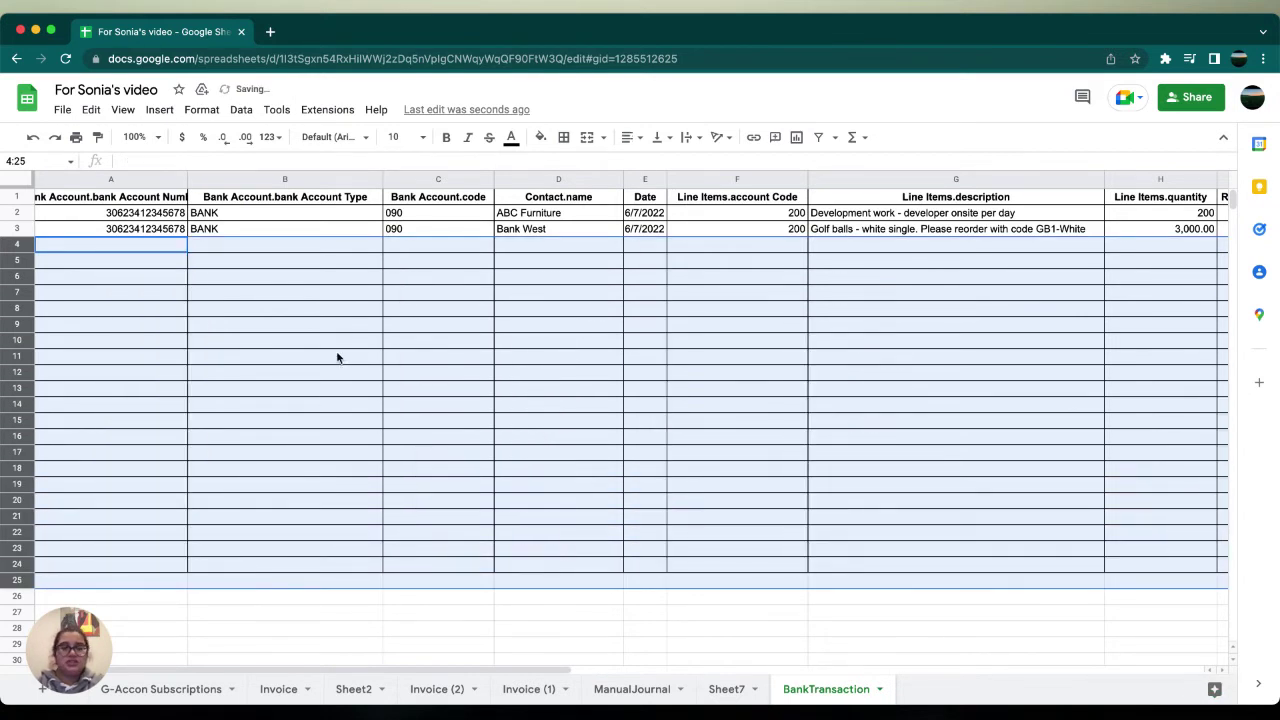
left_click(376, 280)
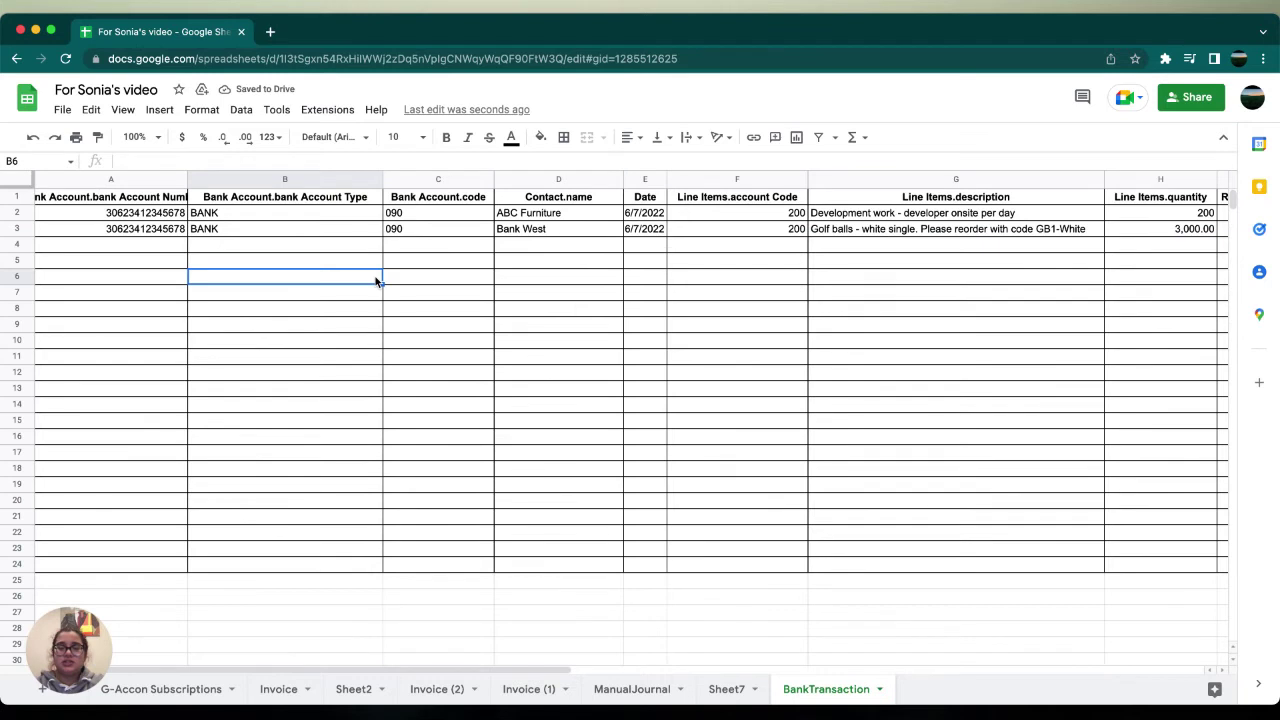
Examine the Status and Type values of the two sample transactions in columns L and M
scroll(375, 276, "right", 10)
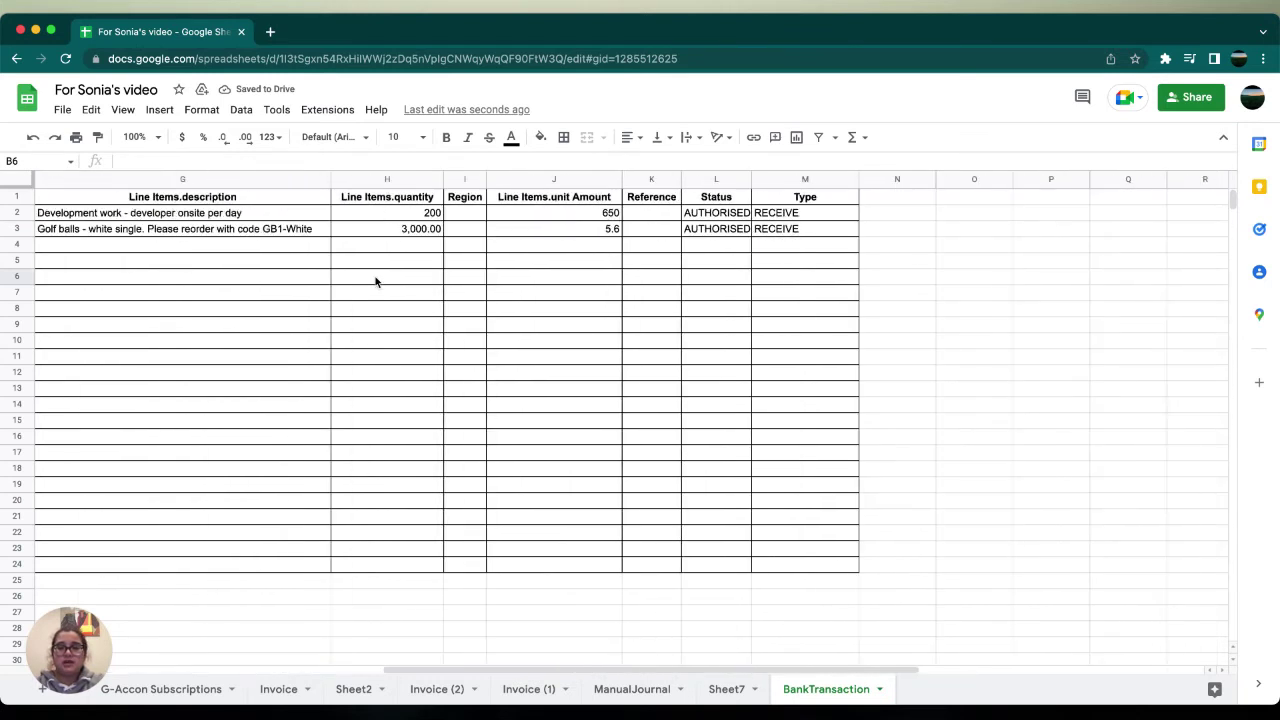
left_click(687, 214)
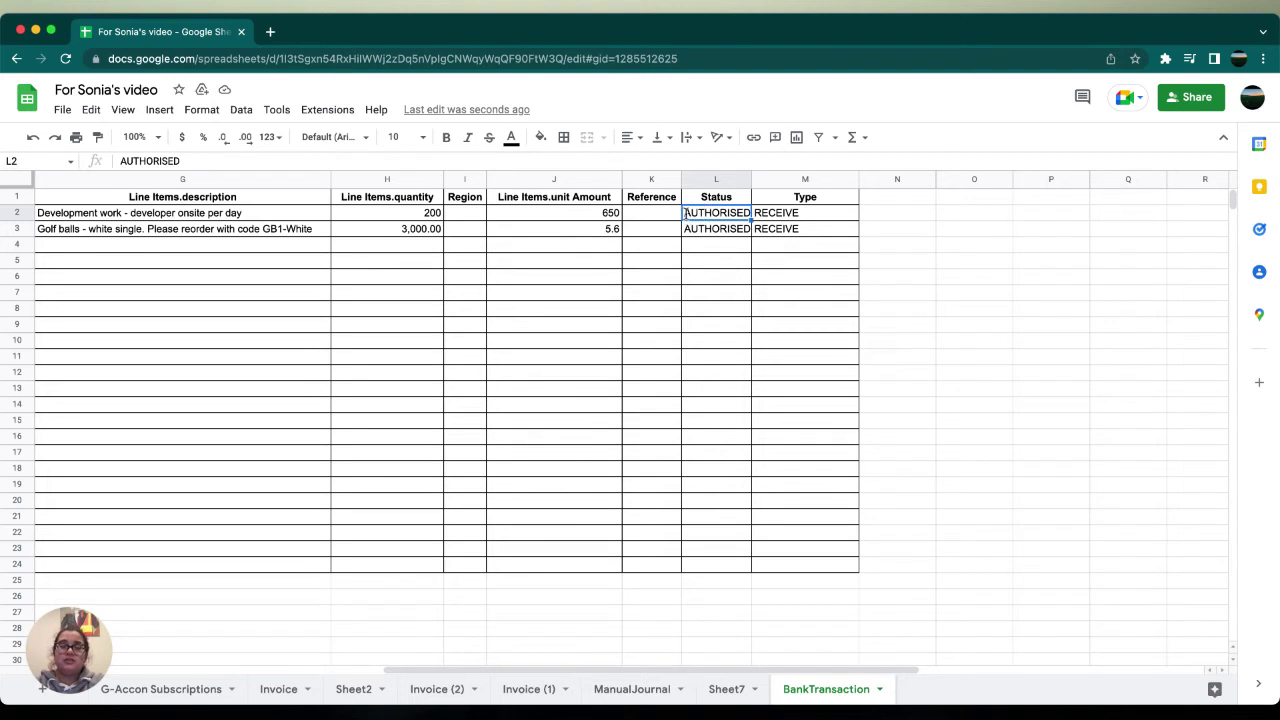
double_click(685, 213)
left_click_drag(685, 213, 778, 220)
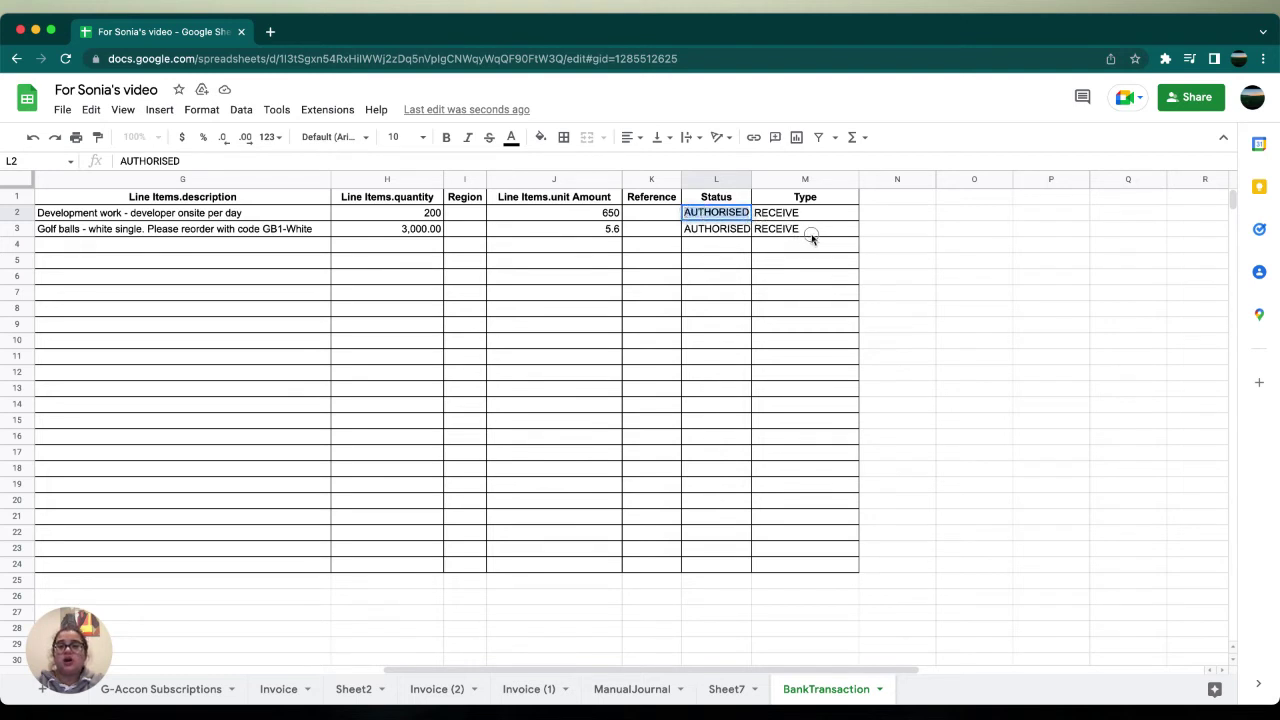
left_click(800, 230)
left_click_drag(706, 197, 795, 230)
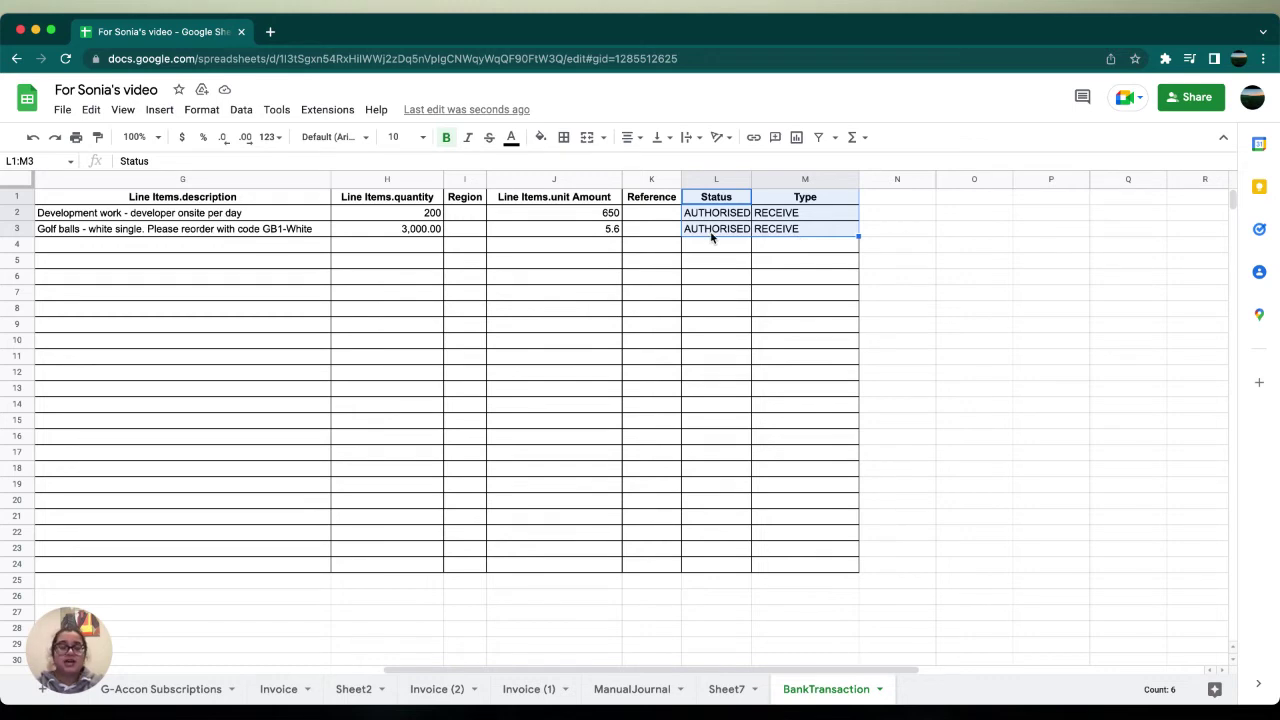
left_click(172, 276)
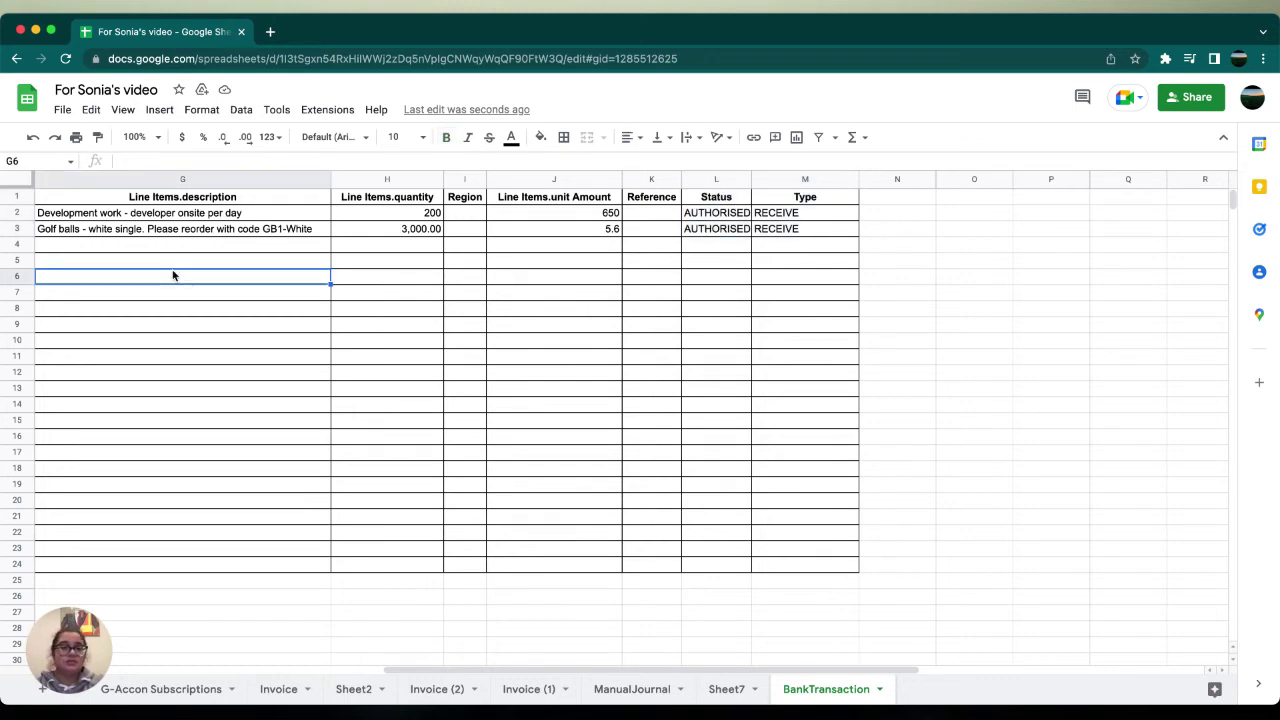
Select the transactions in rows 2 and 3 and open G-Accon's accounting data upload to Demo Company (AU)
scroll(172, 276, "left", 5)
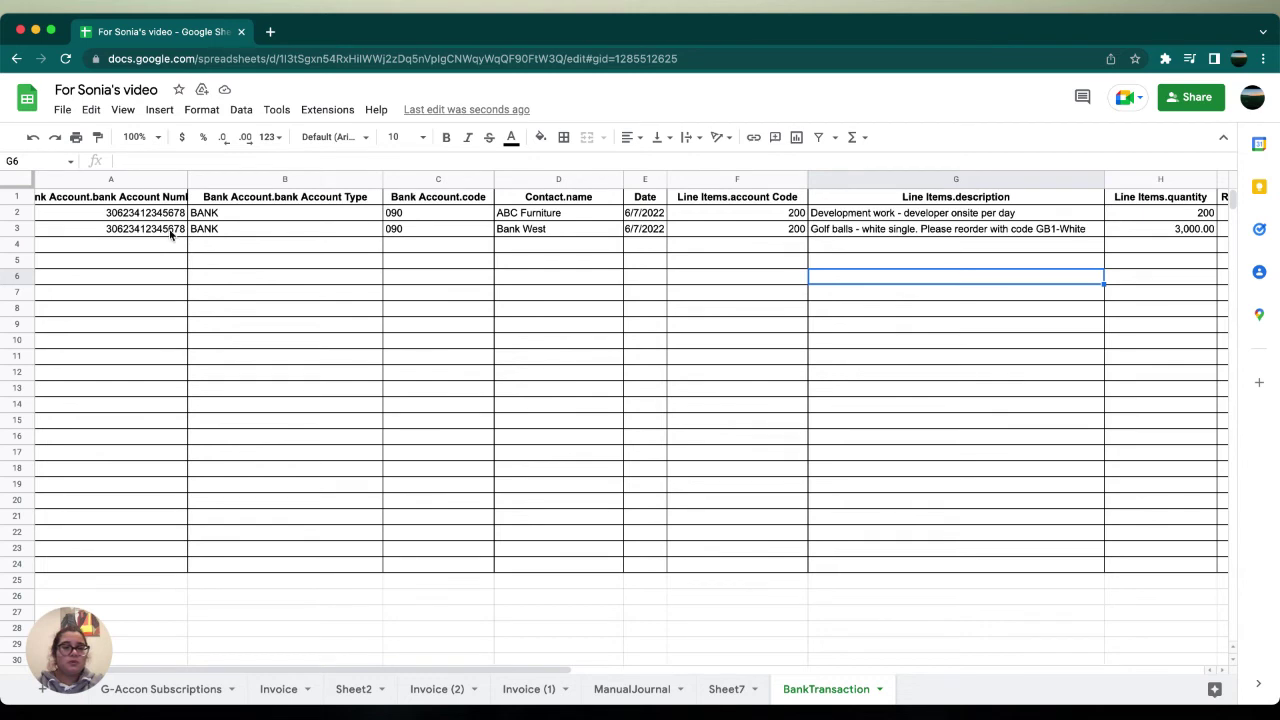
left_click_drag(165, 215, 172, 236)
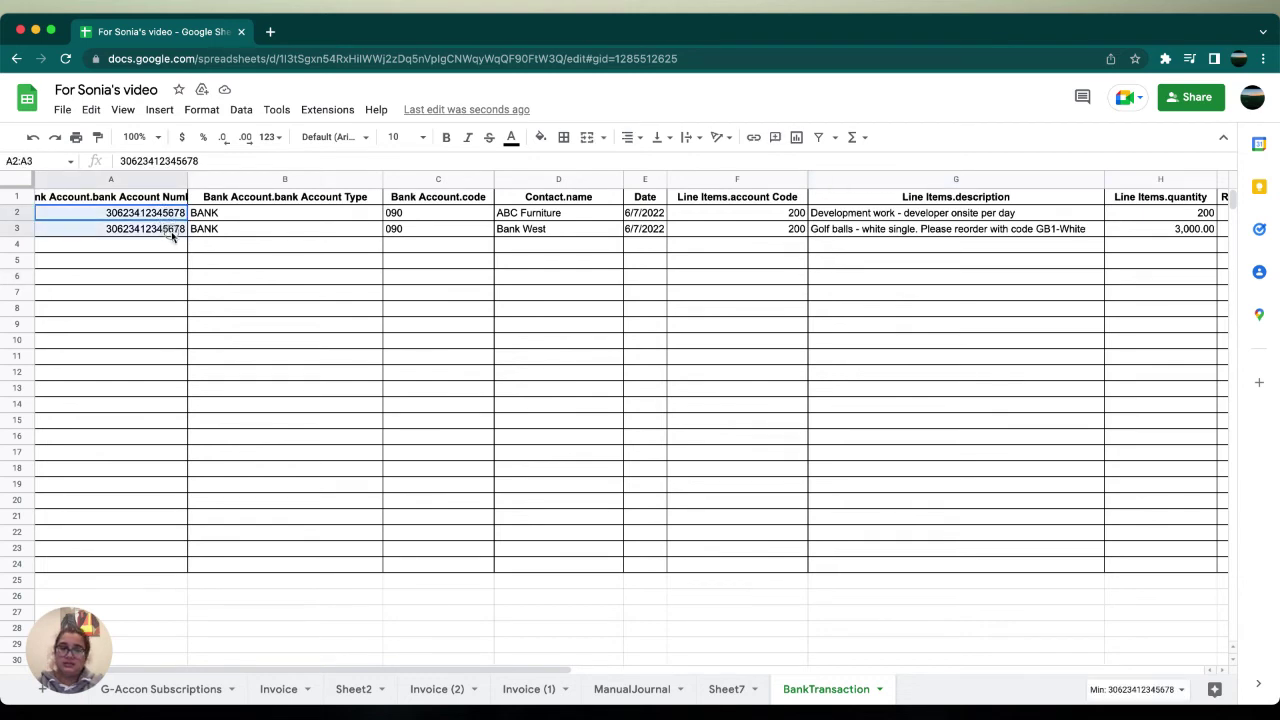
left_click(332, 110)
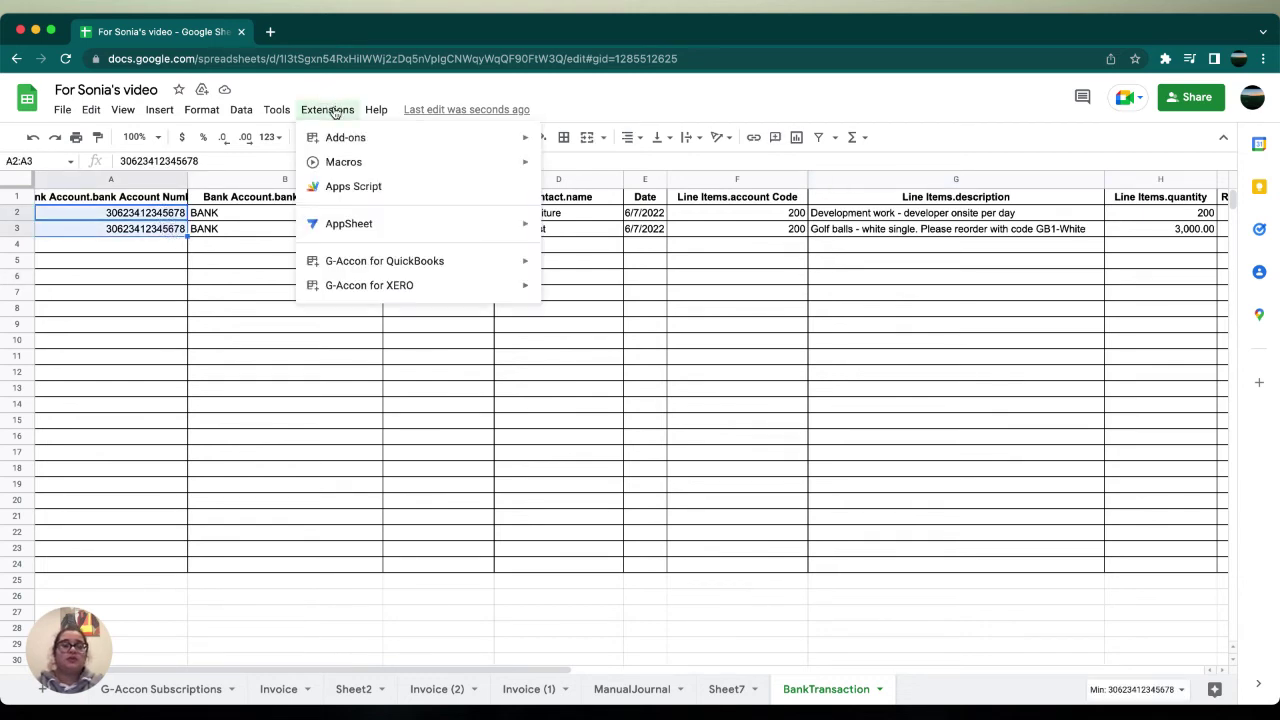
mouse_move(397, 287)
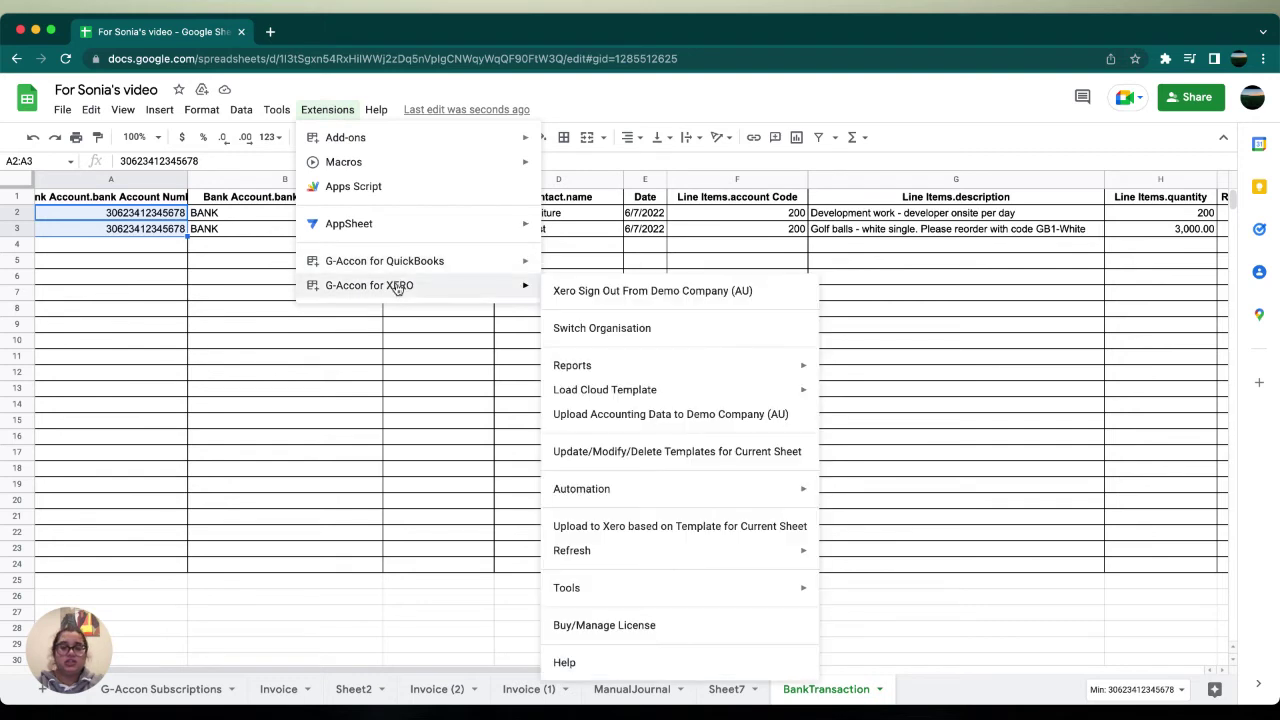
left_click(605, 415)
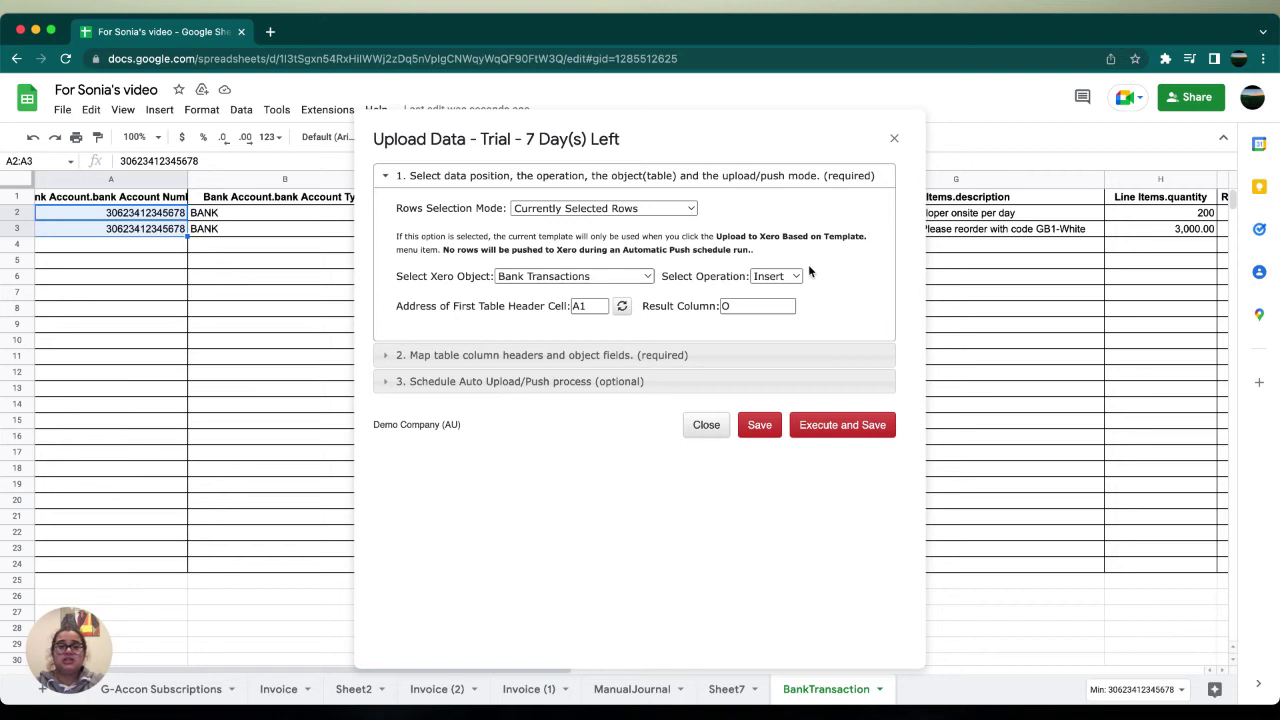
Check the upload's Insert operation and the A1 address of the first table header cell
left_click(782, 276)
left_click(782, 280)
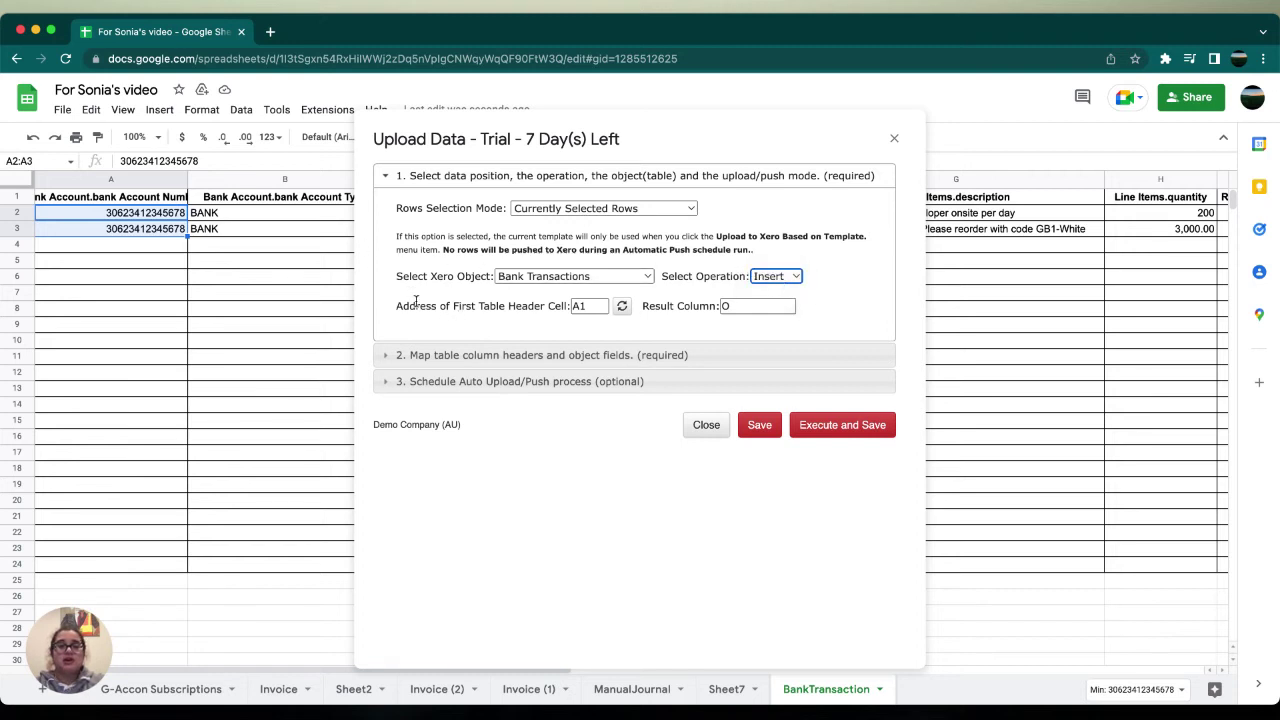
left_click(574, 308)
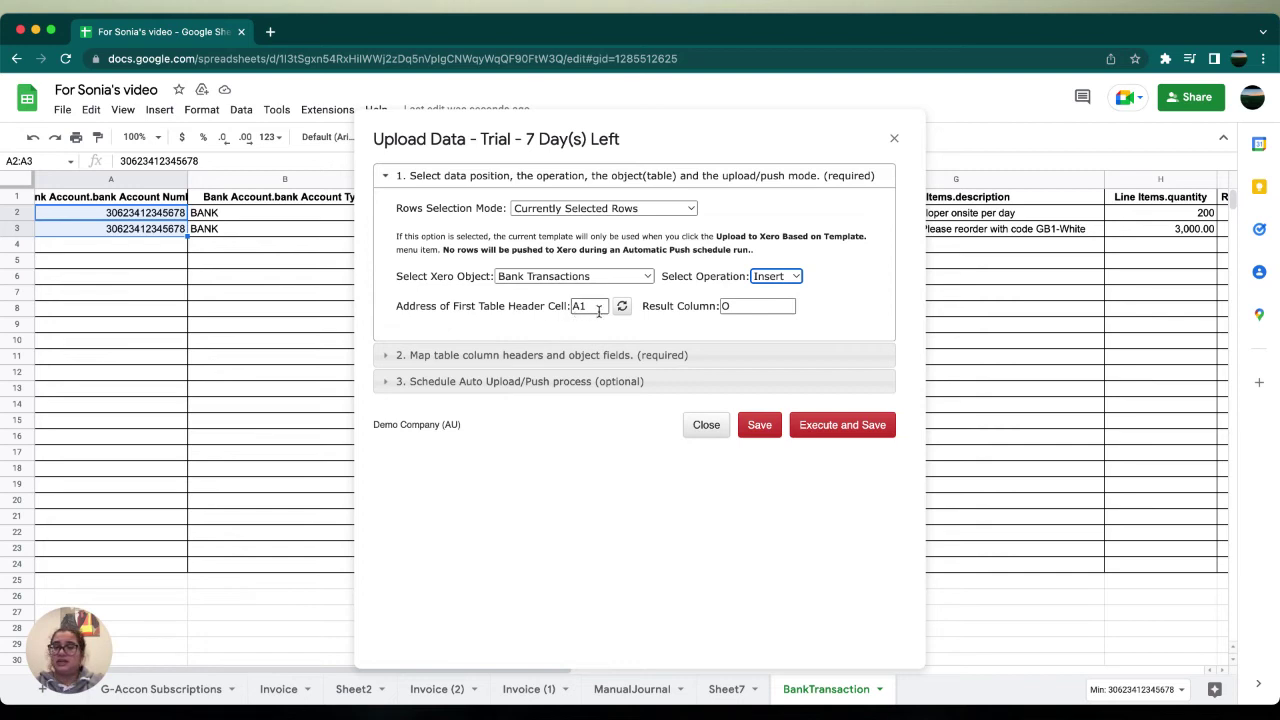
double_click(598, 308)
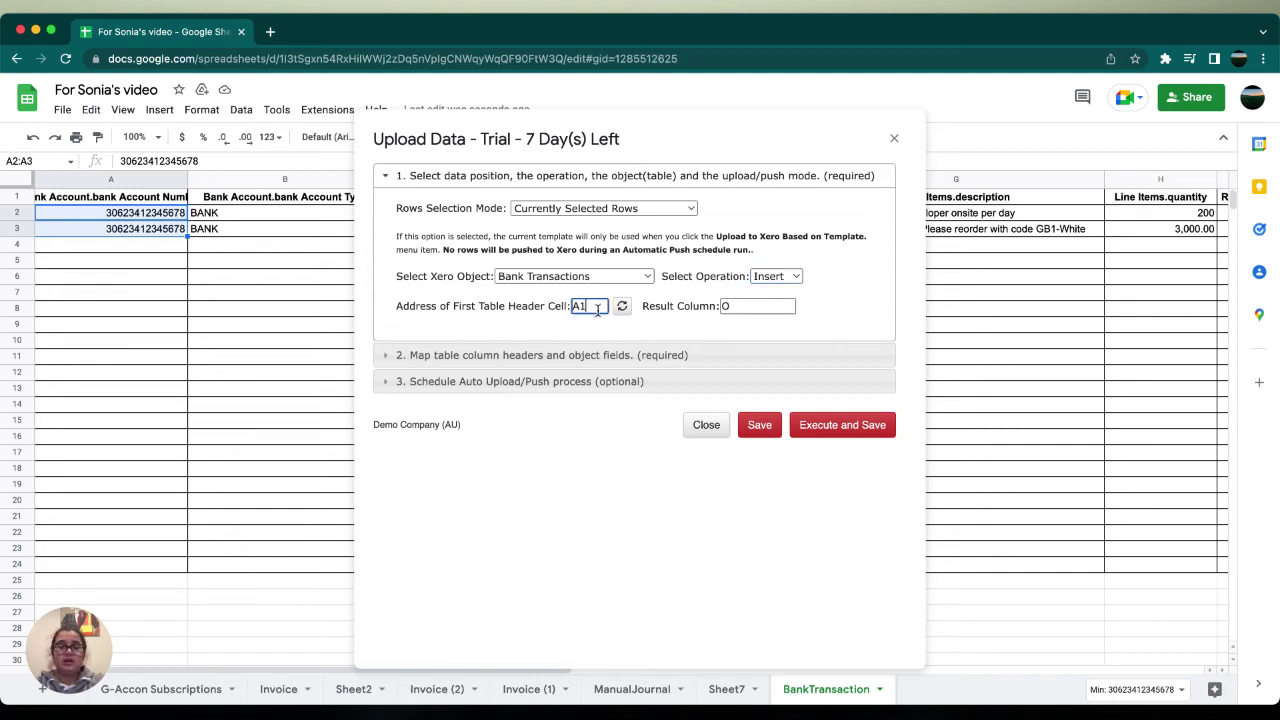
Review the required Xero fields in the upload mapping and the available transaction Type options, keeping SPEND selected
left_click(584, 356)
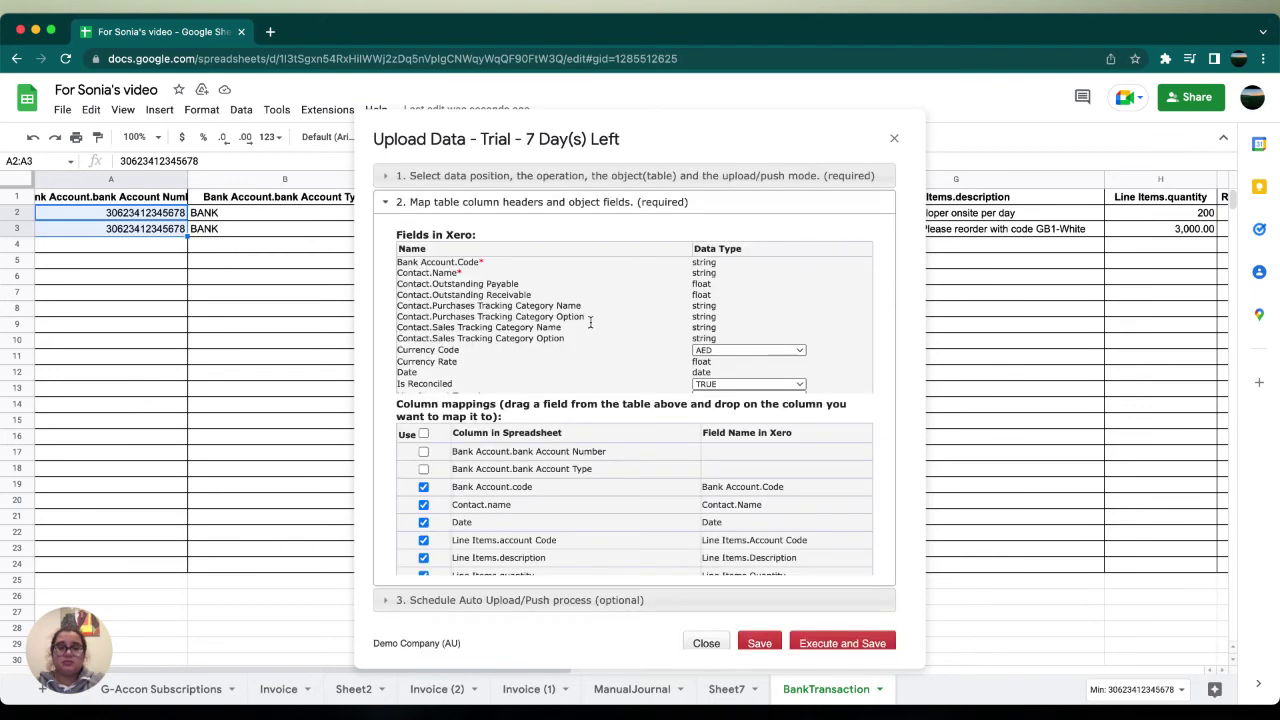
scroll(600, 327, "down", 2)
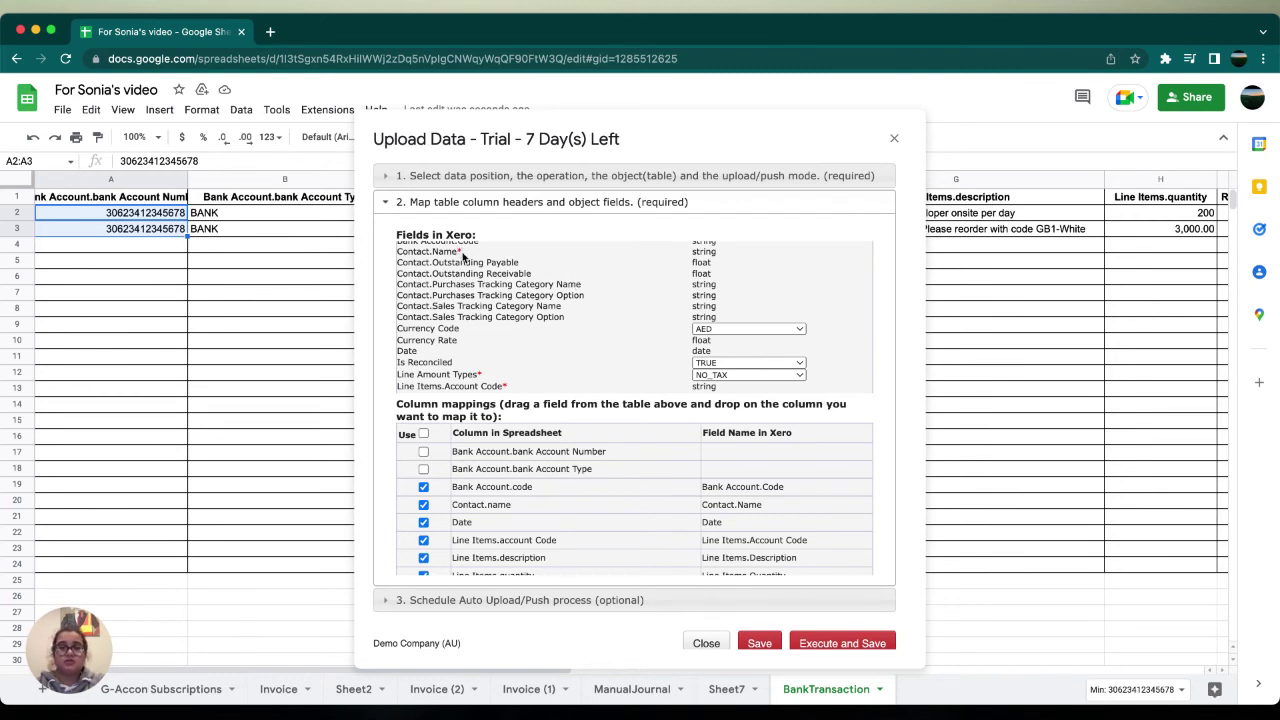
scroll(463, 256, "down", 4)
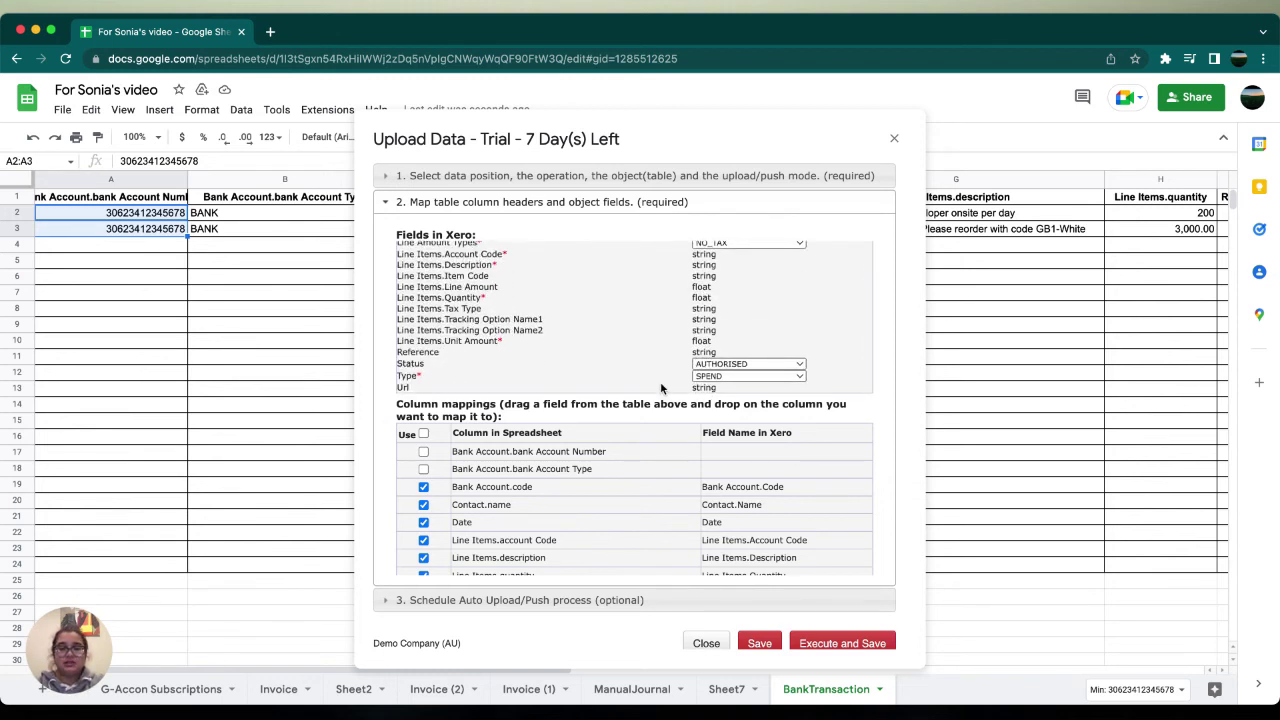
left_click(738, 376)
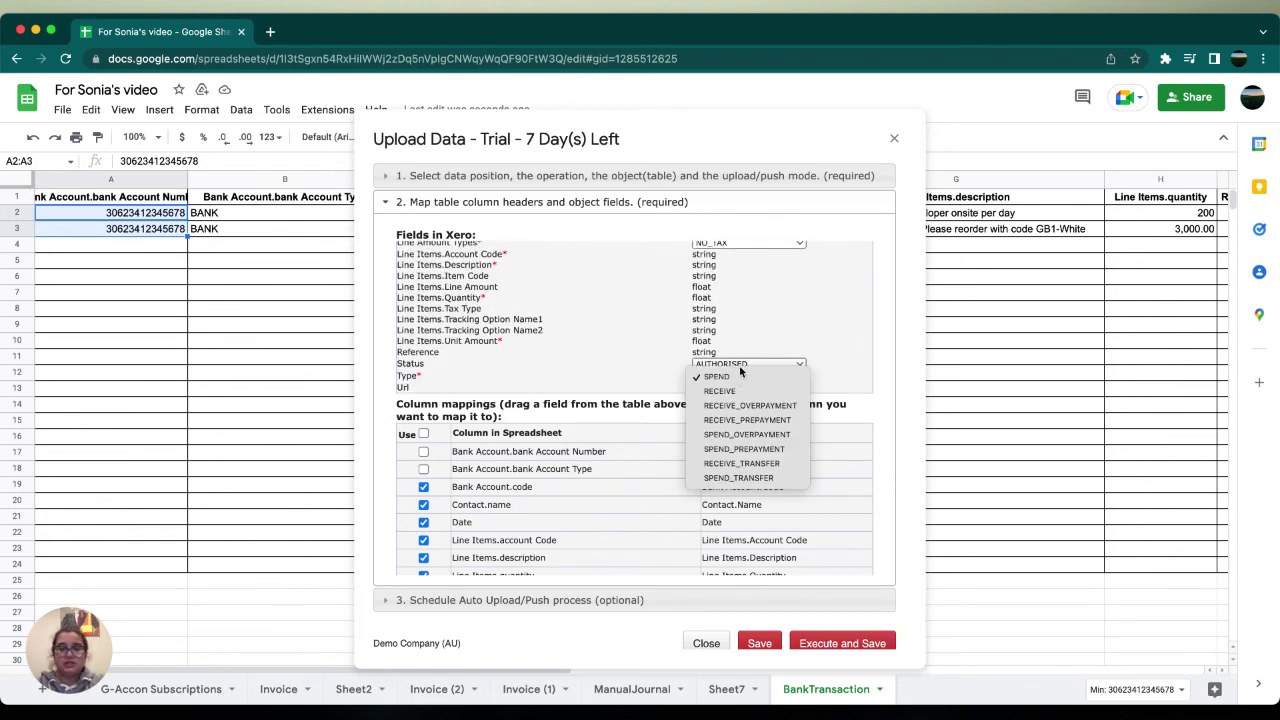
left_click(740, 376)
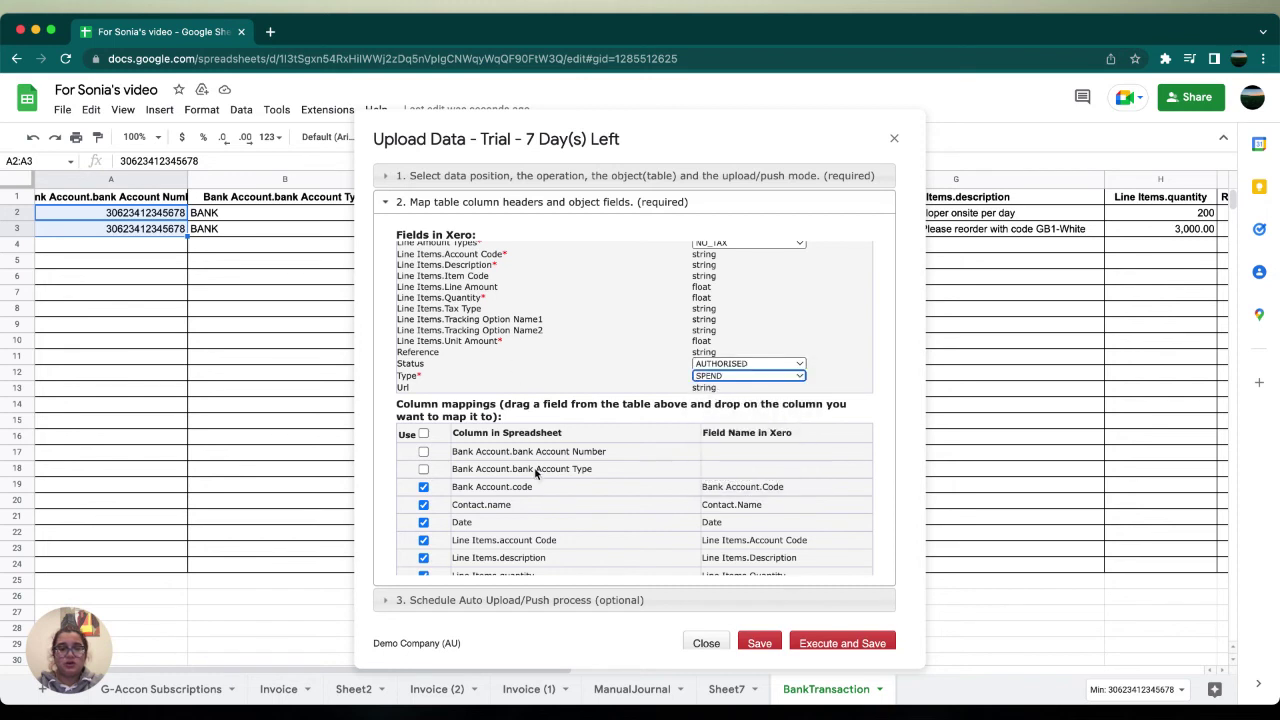
Check the column-to-field mappings and the optional upload schedule, and execute and save the bank transactions upload
scroll(538, 475, "down", 3)
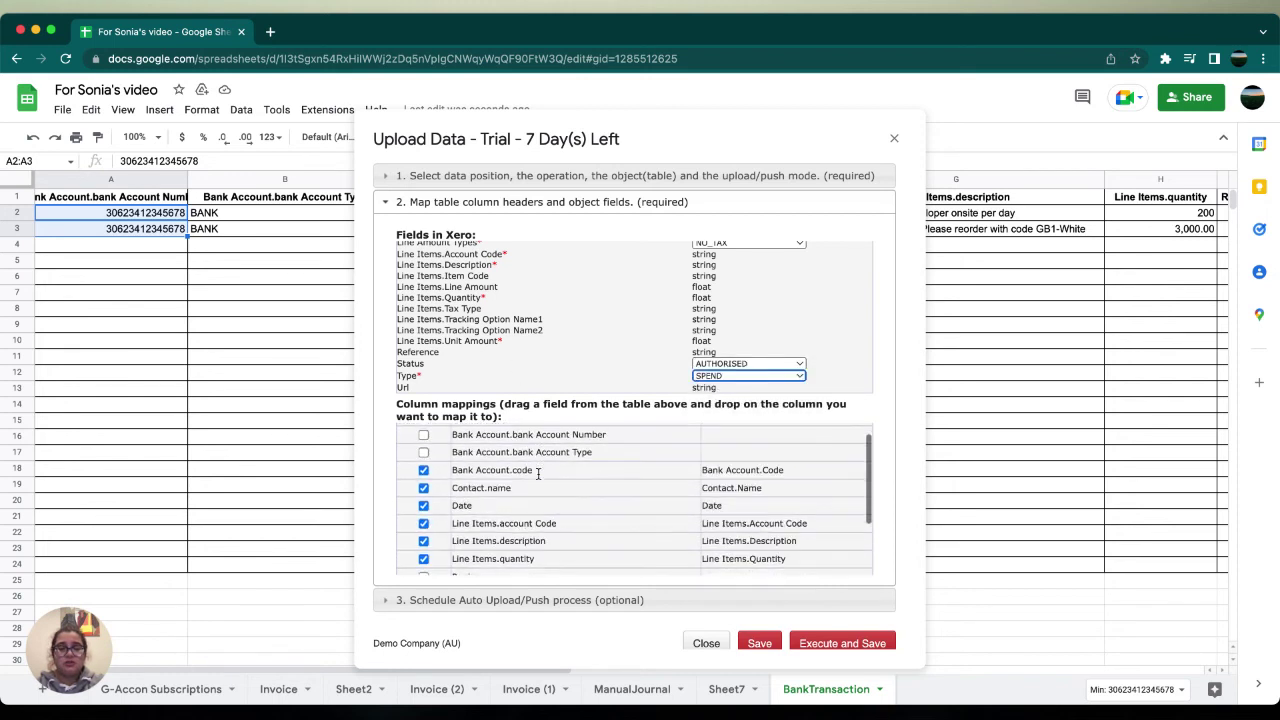
scroll(538, 475, "down", 3)
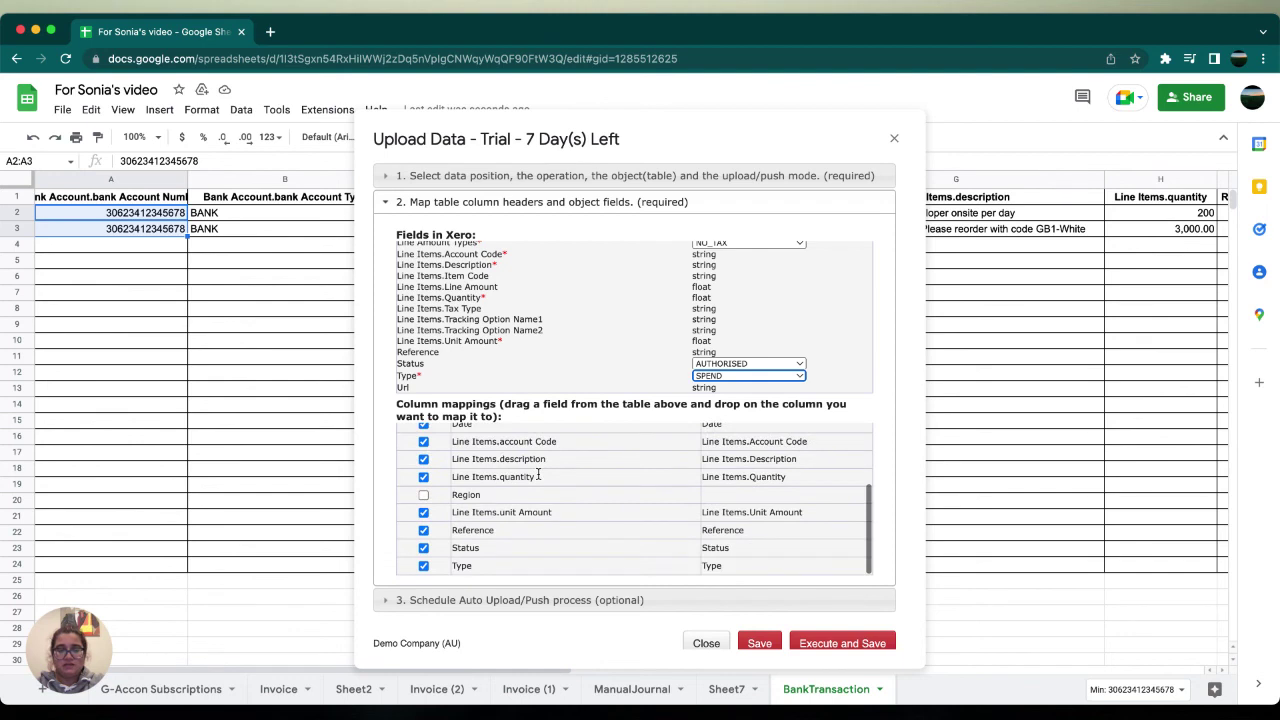
left_click(641, 605)
left_click(870, 485)
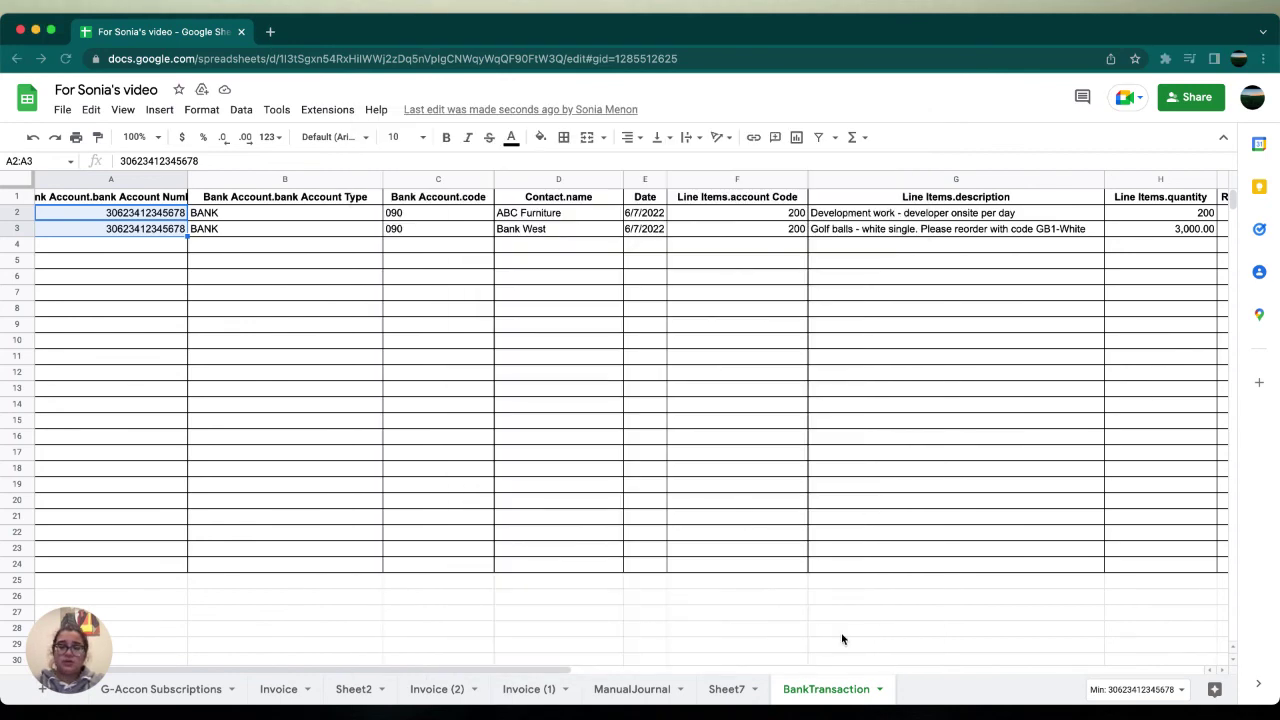
Examine the upload results for both transactions in the Id, Success, Created, Error and Timestamp columns
scroll(841, 634, "right", 10)
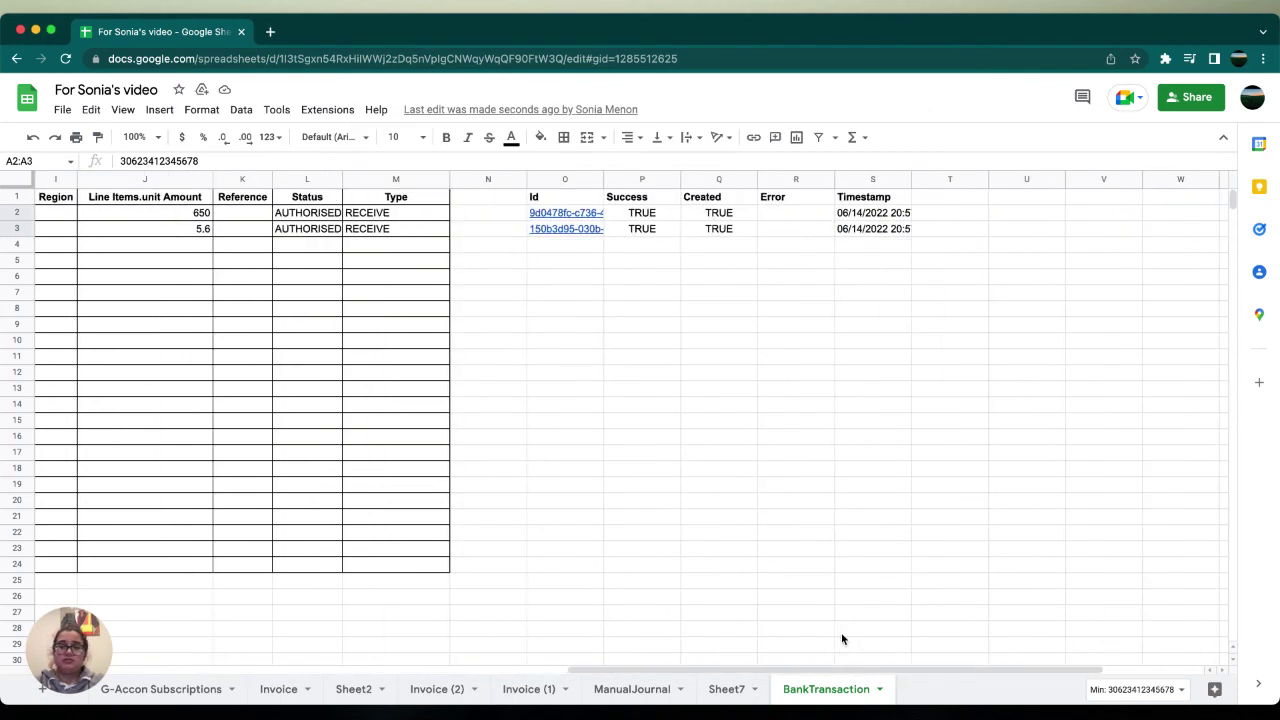
left_click_drag(503, 198, 886, 247)
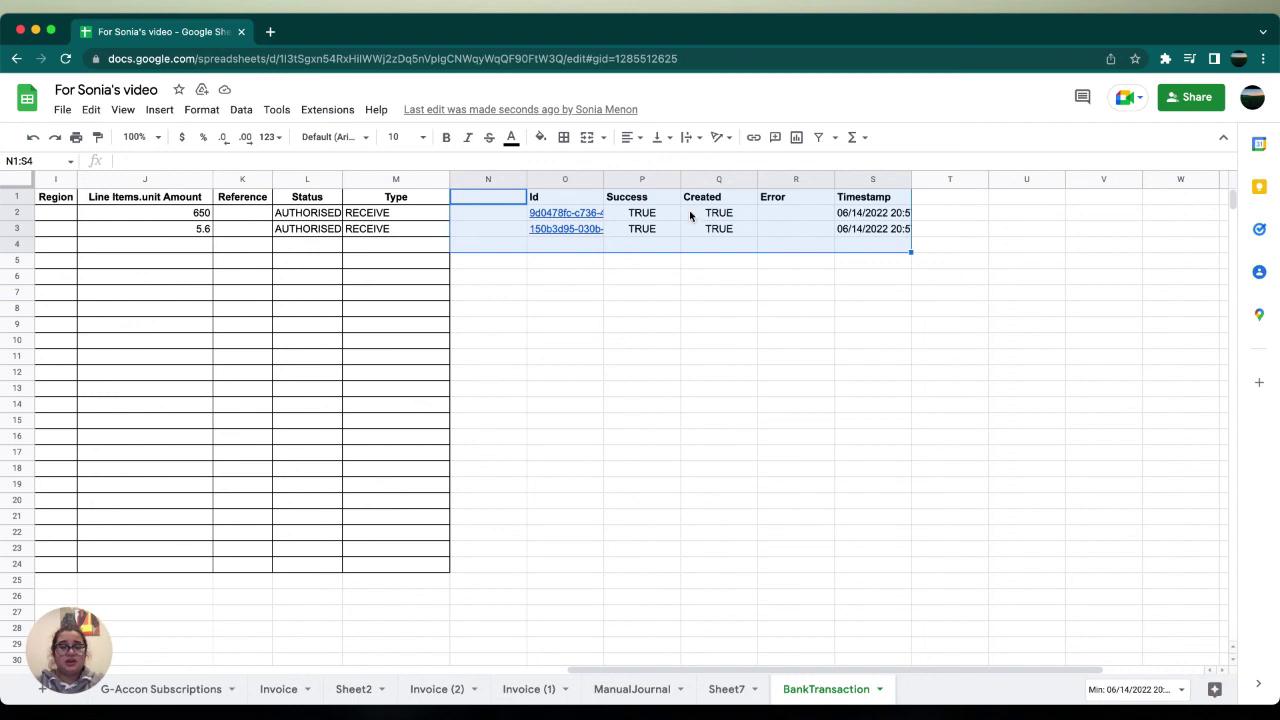
left_click(569, 265)
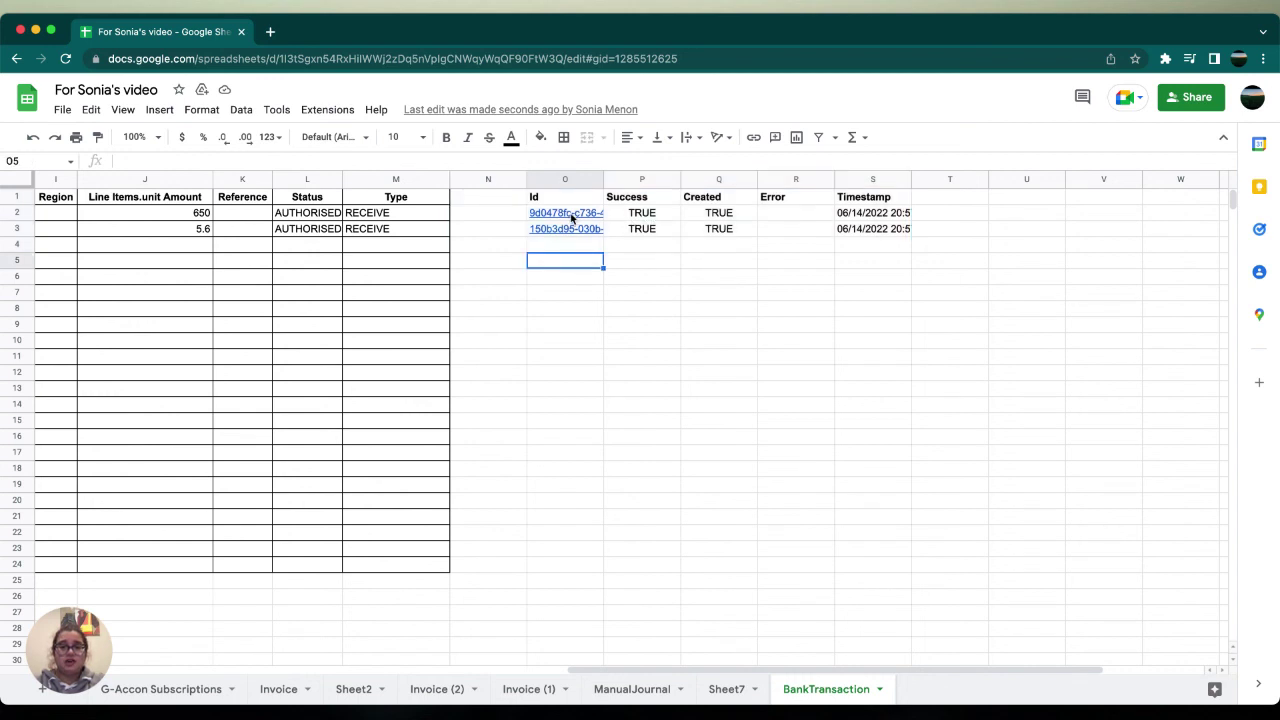
Follow the row 2 Id link to the ABC Furniture transaction in Xero and review its details
left_click(572, 215)
left_click(606, 241)
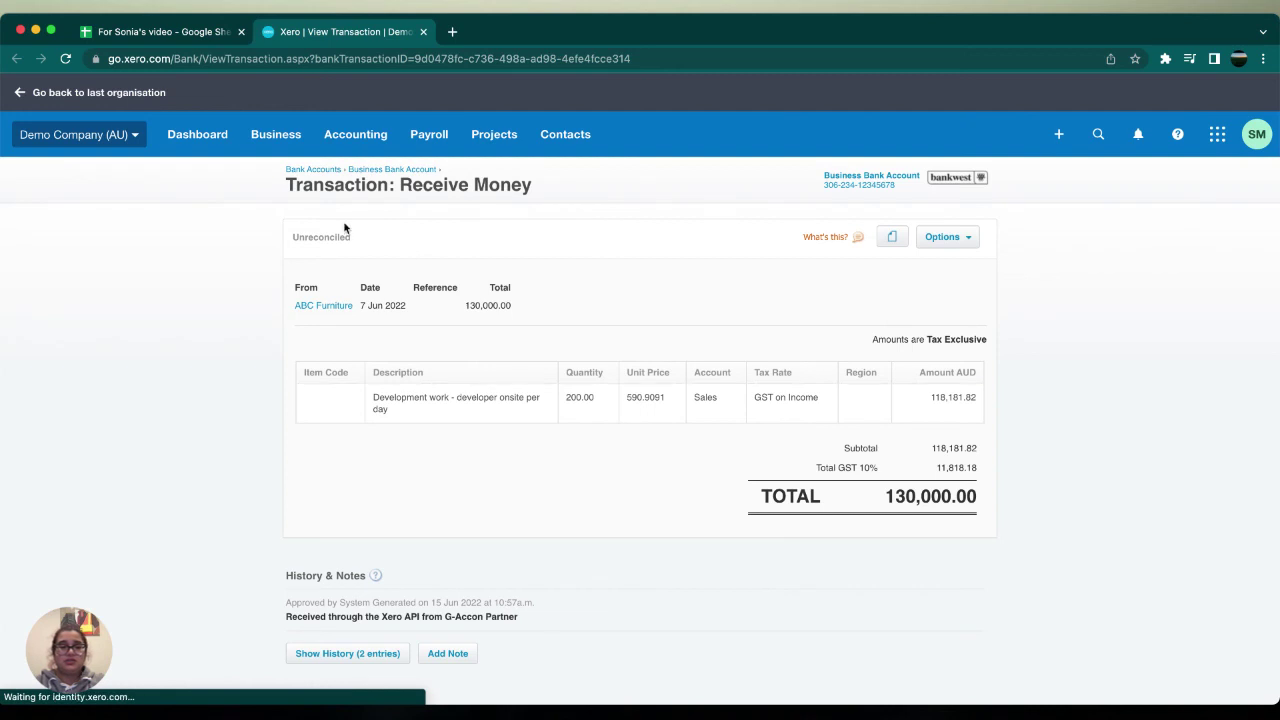
left_click_drag(284, 230, 986, 506)
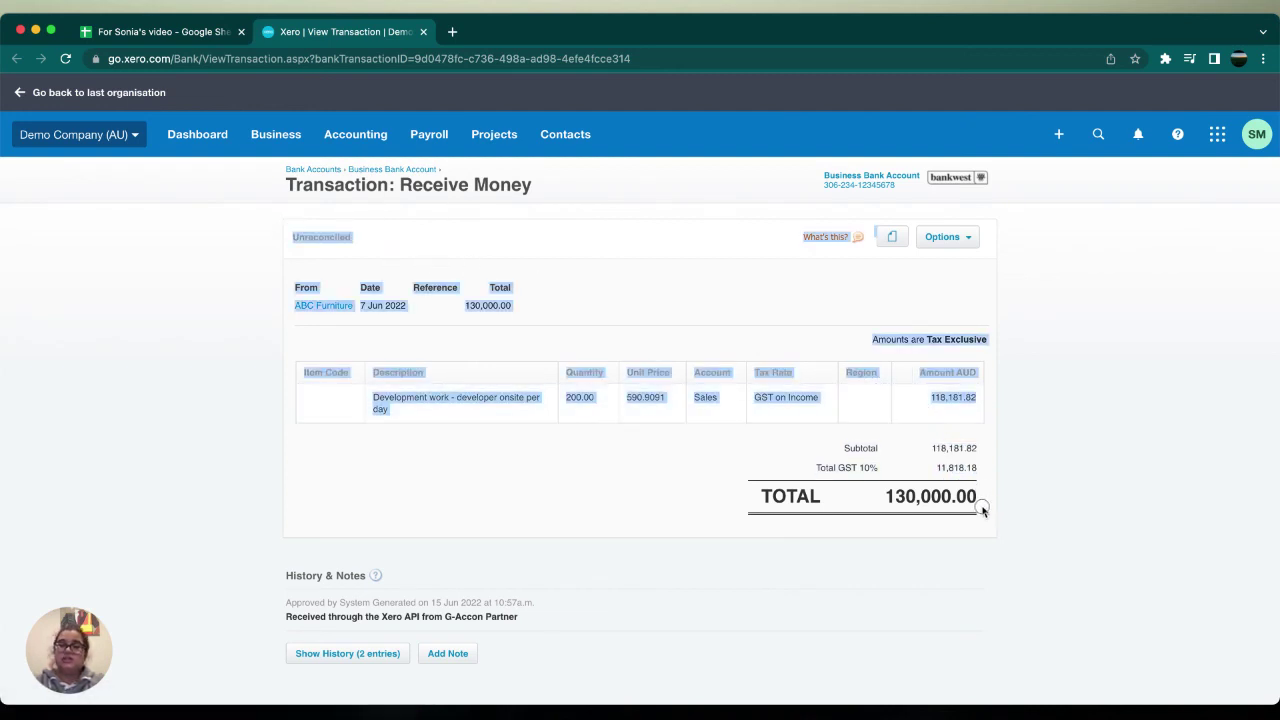